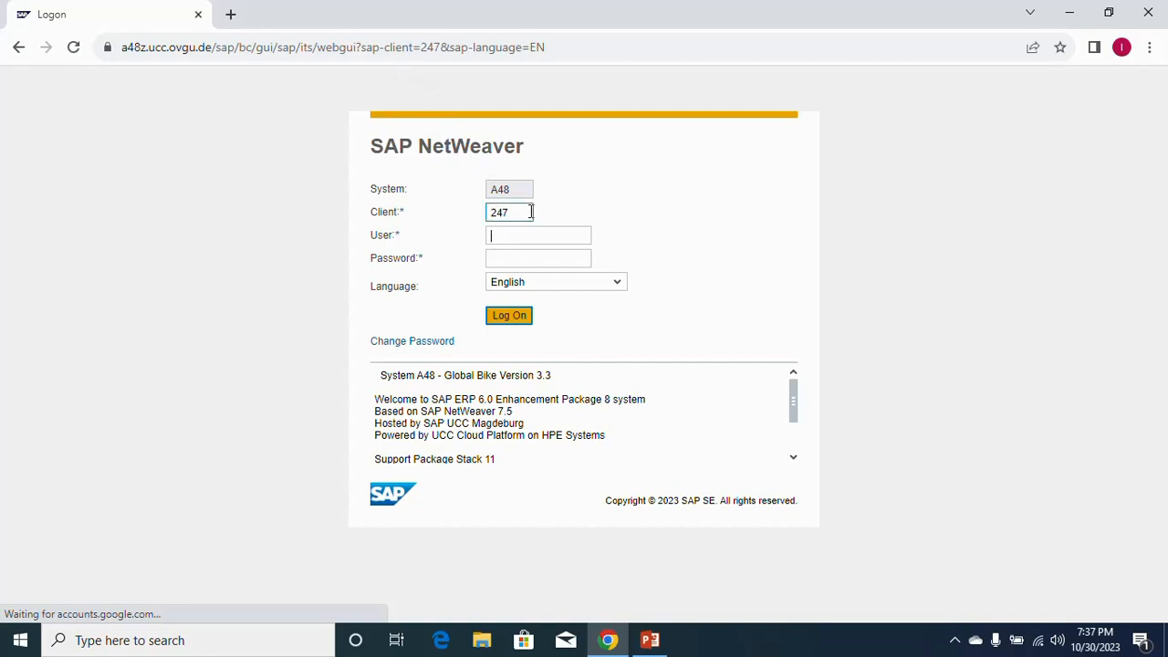
Enter a user ID and password for client 247 and submit the logon.
click(516, 212)
drag(422, 46, 445, 49)
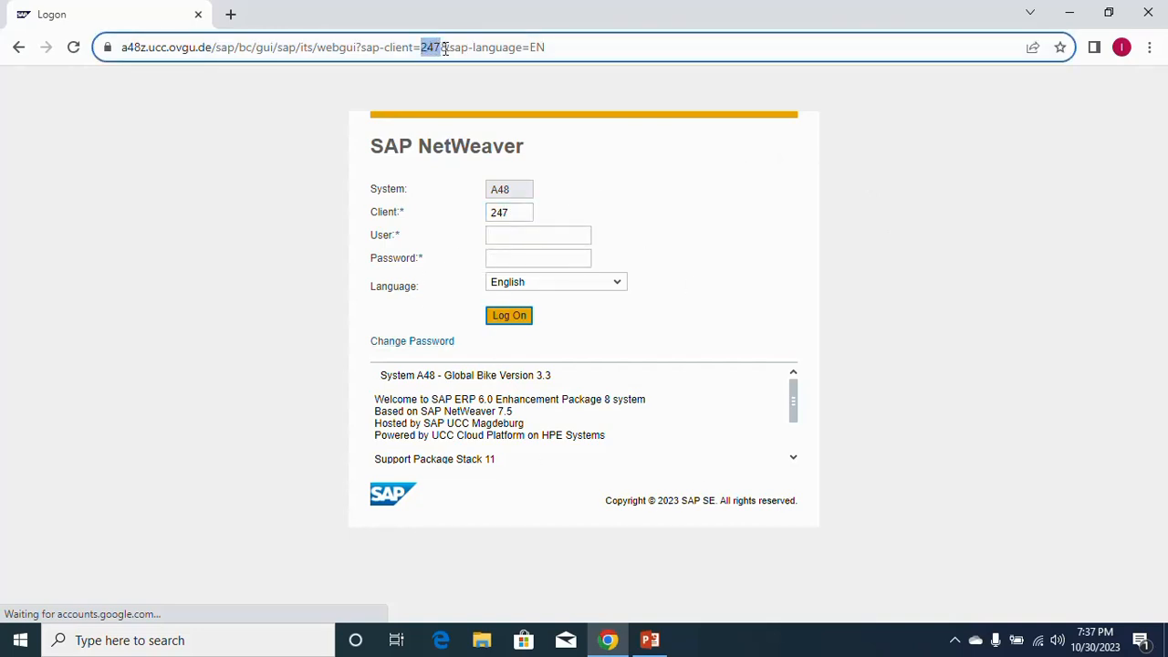
click(776, 95)
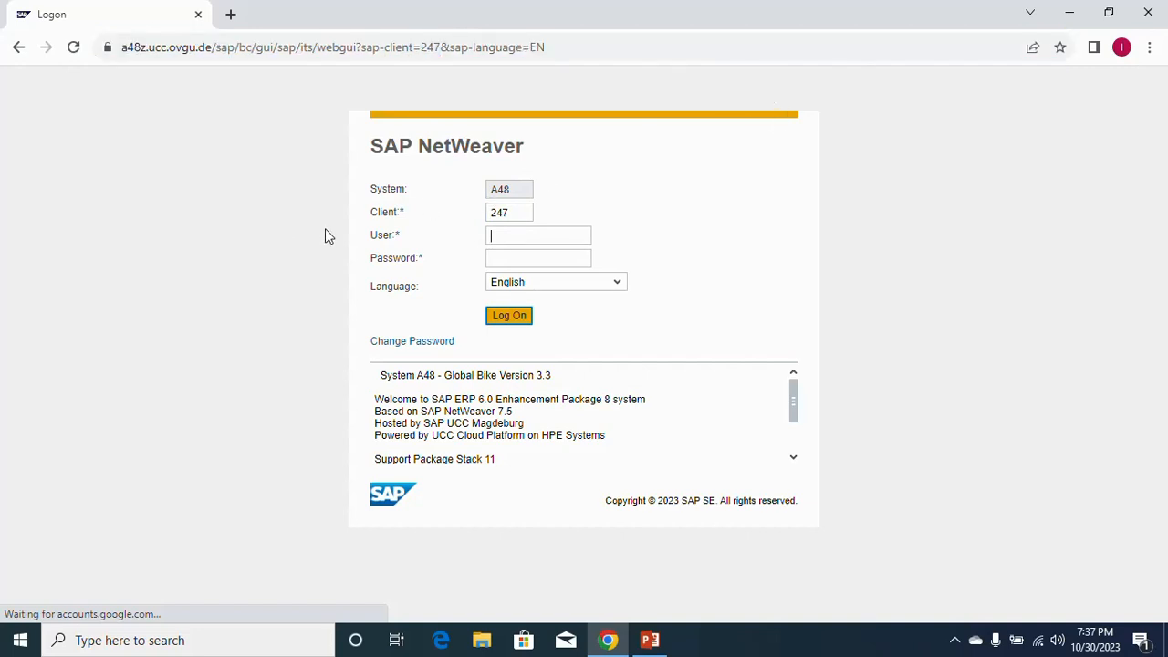
click(548, 237)
text(100)
click(540, 256)
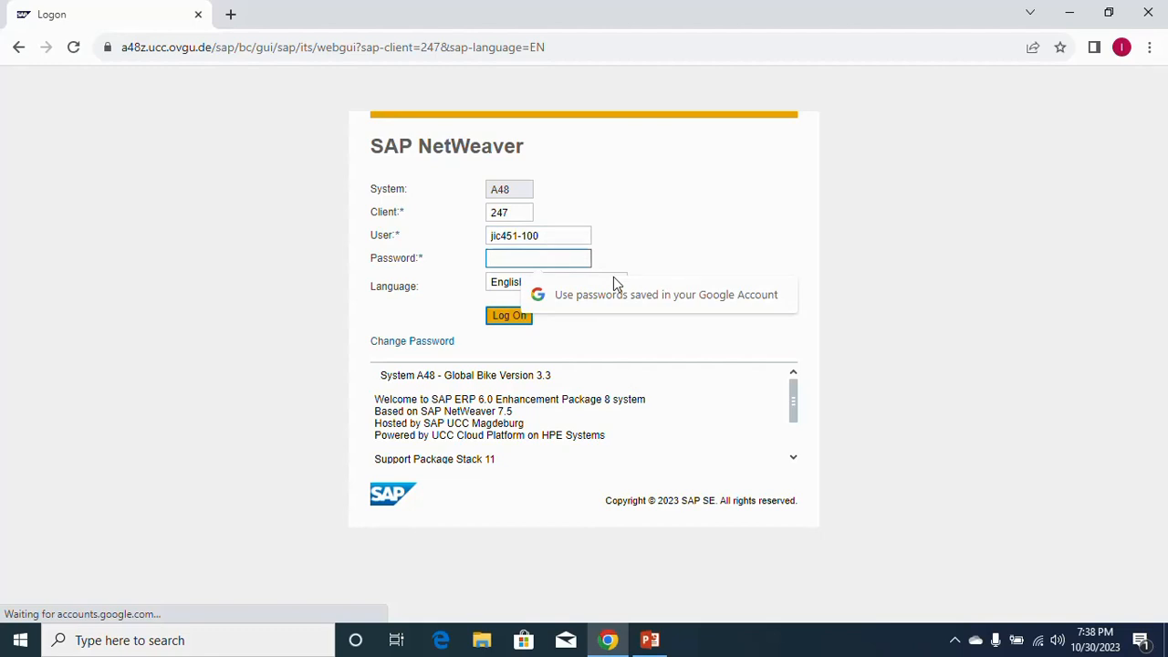
text(****)
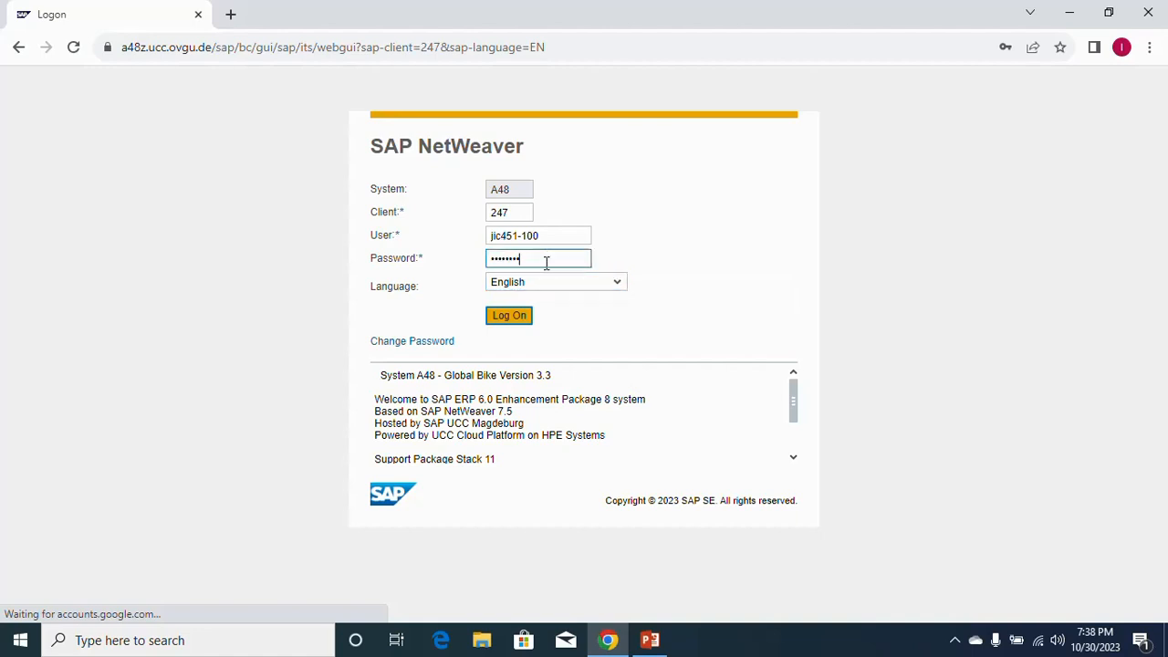
click(511, 320)
After the cookie-check error, replace the user ID, re-enter the password and log on again.
click(527, 280)
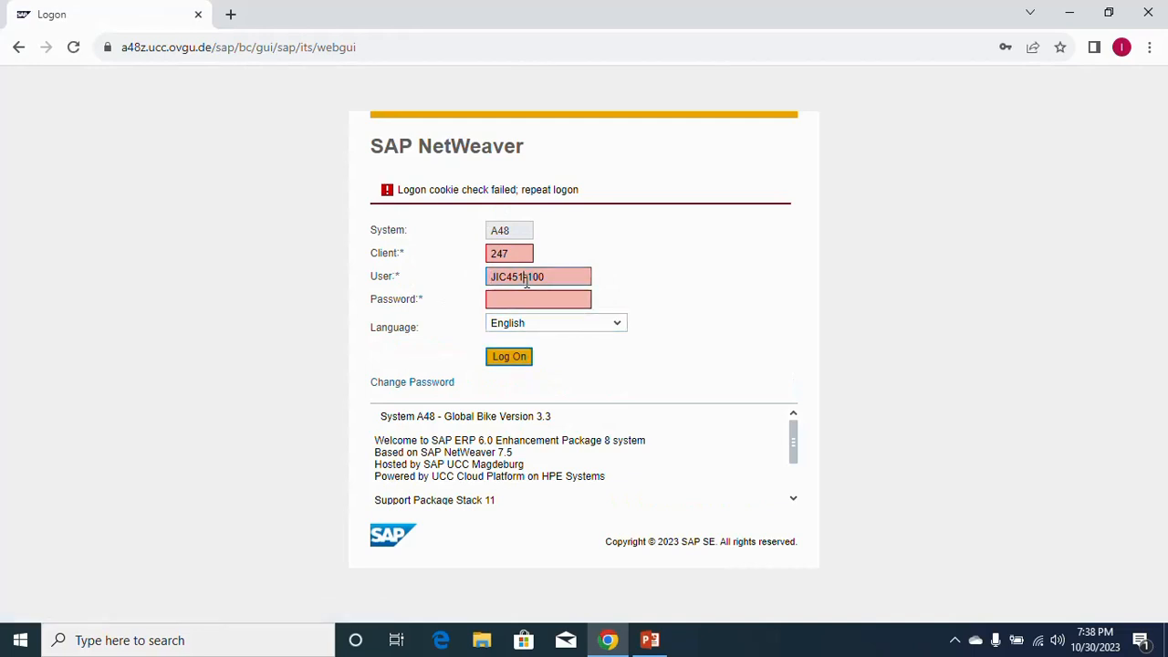
click(589, 280)
drag(583, 278, 464, 284)
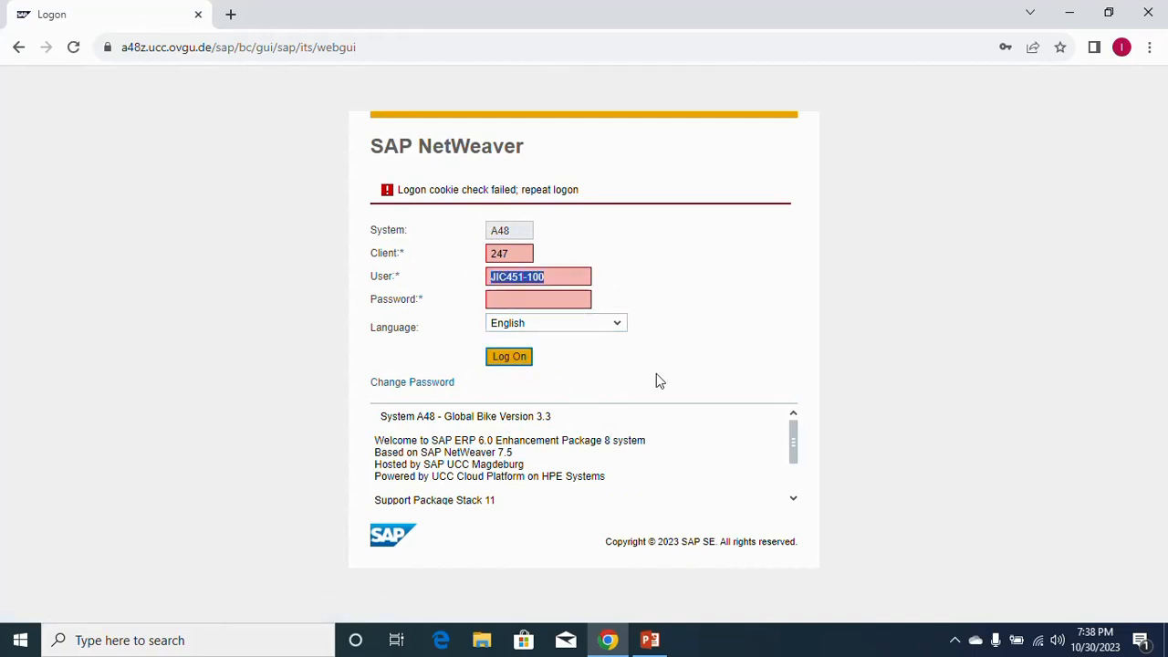
text(jic)
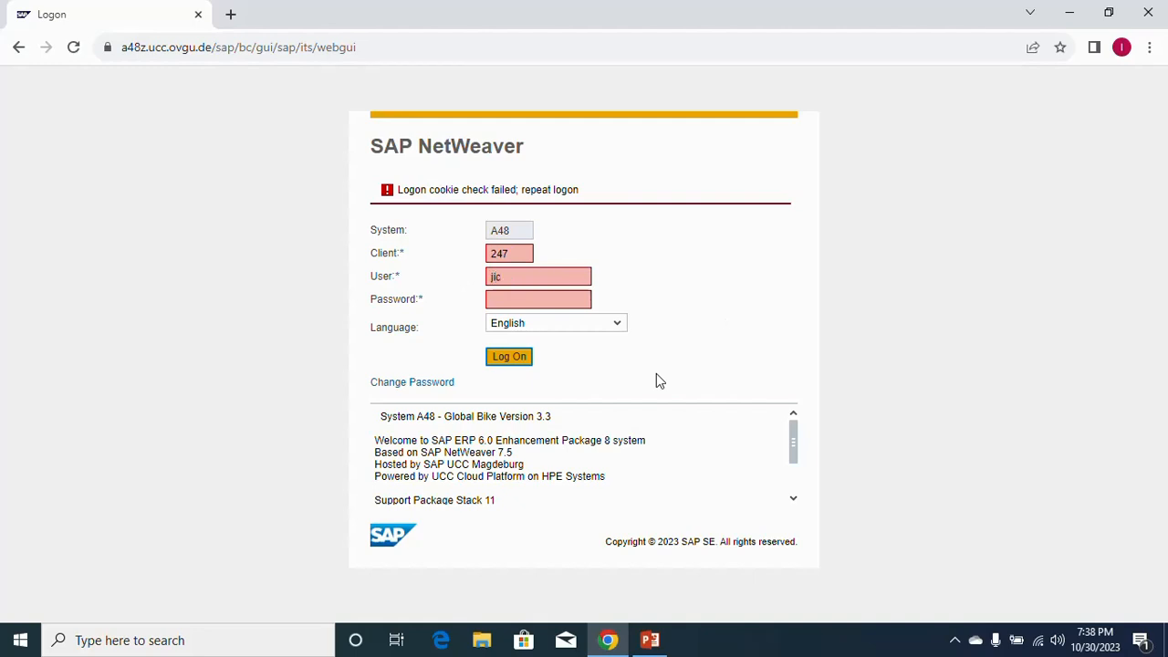
text(451-110)
click(537, 306)
text(i)
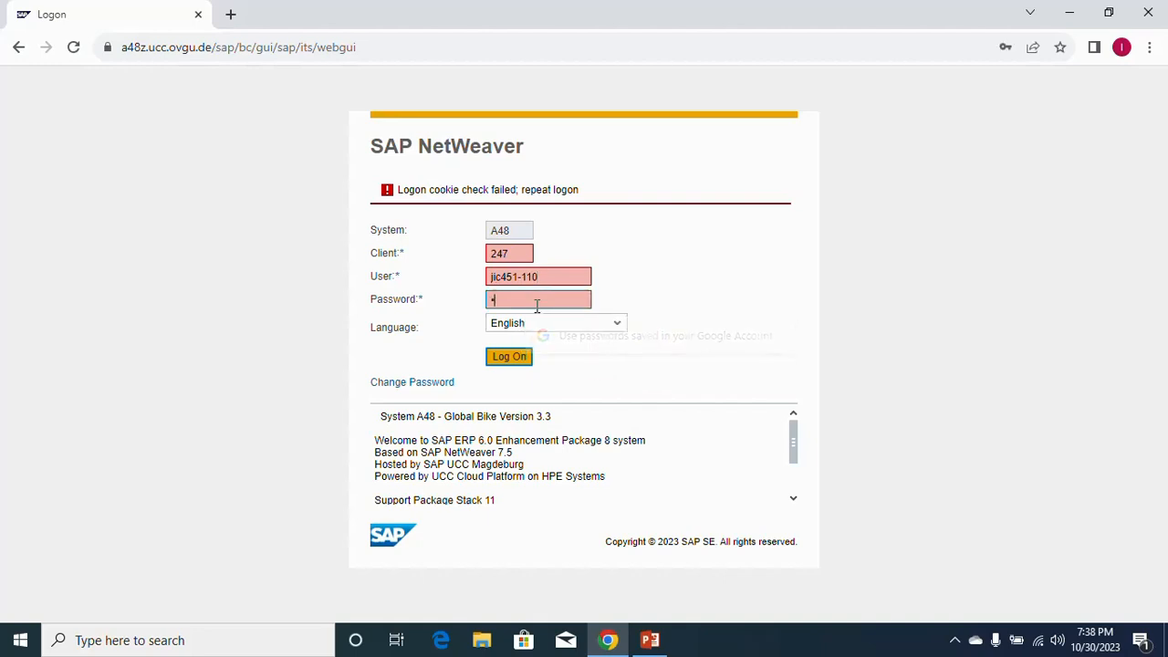
text(••)
click(513, 356)
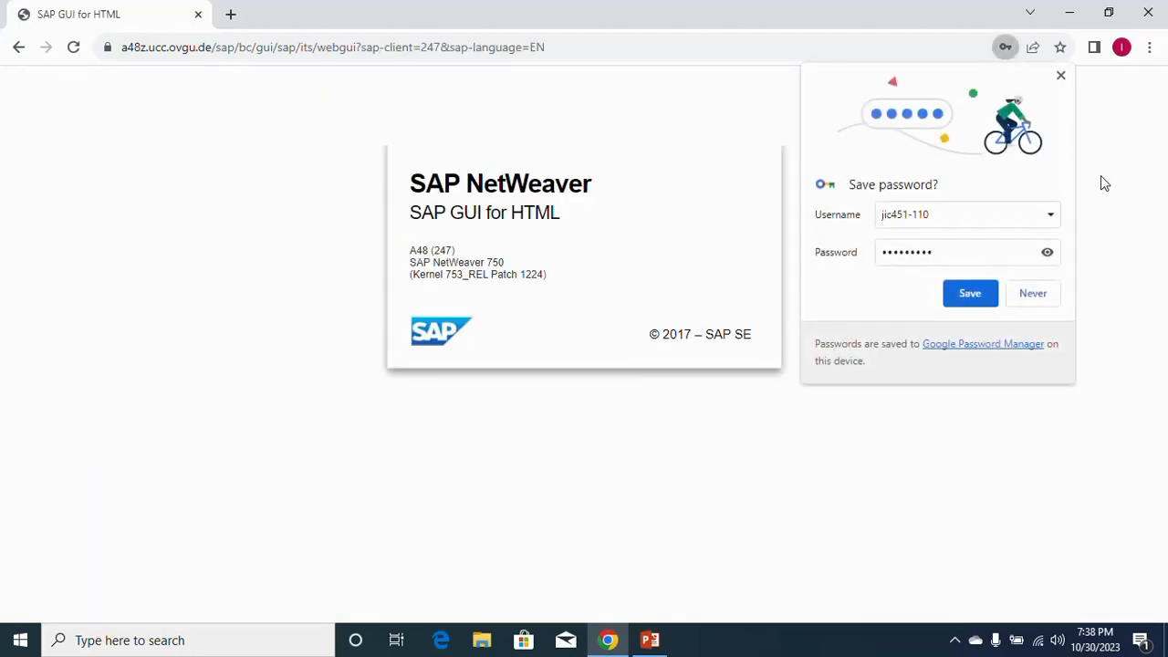
Close Chrome's save-password bubble and drag the menu tree splitter left to narrow it.
click(1061, 76)
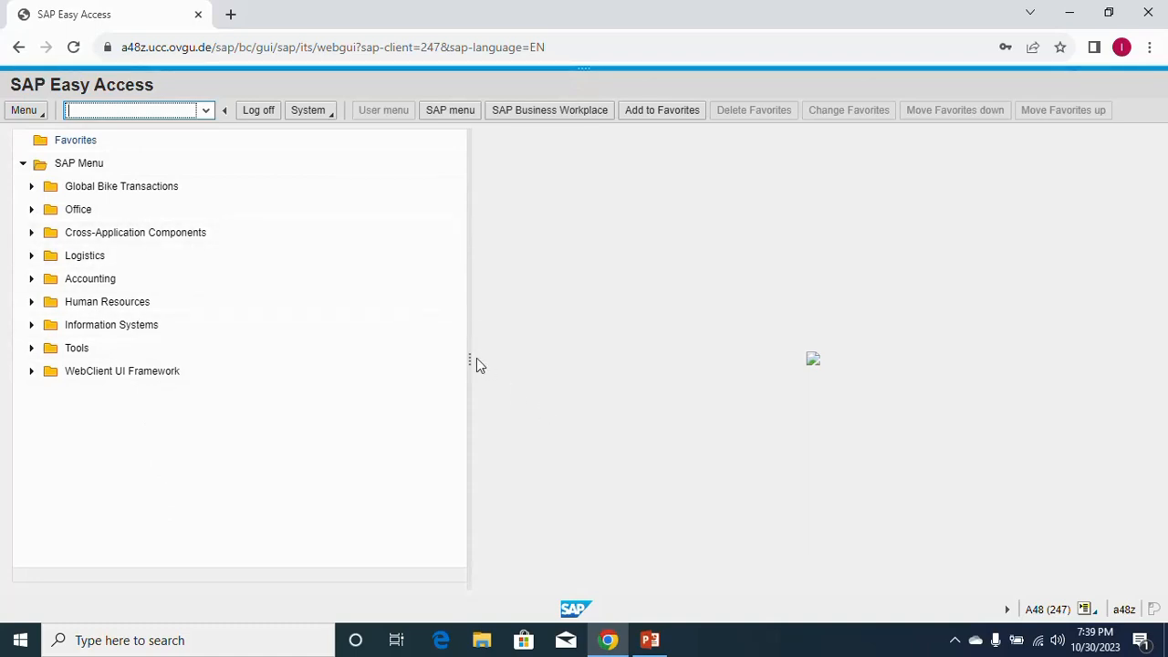
drag(470, 359, 268, 345)
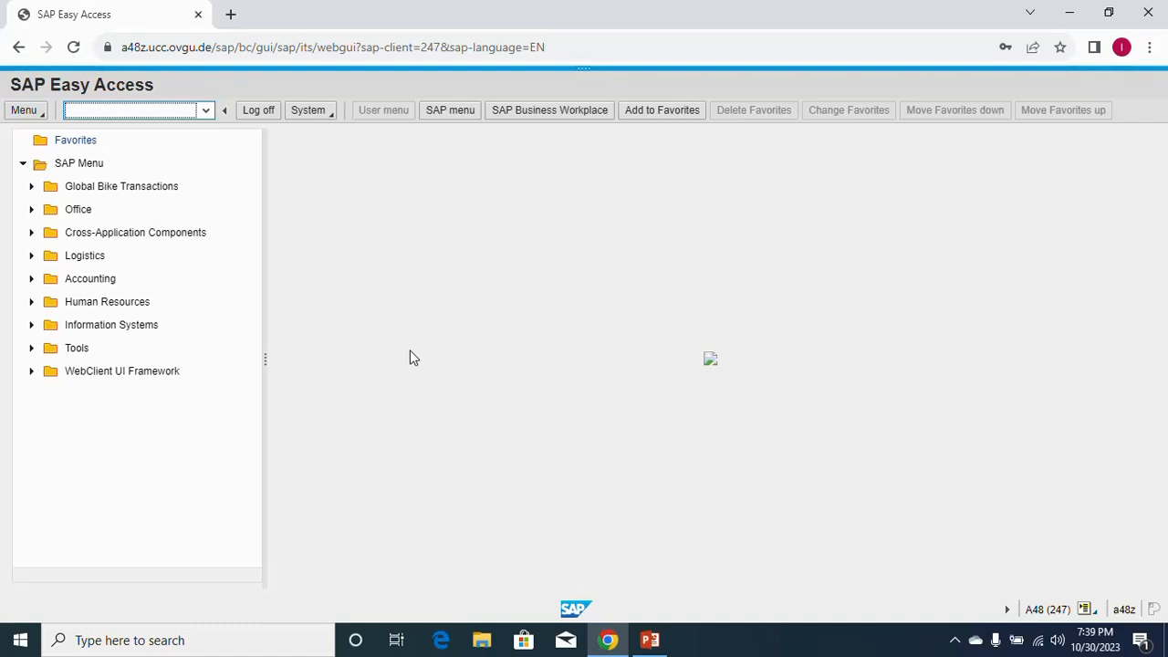
Expand Logistics > Sales and Distribution > Master Data > Customer > Create and select Sales and Distribution.
click(32, 258)
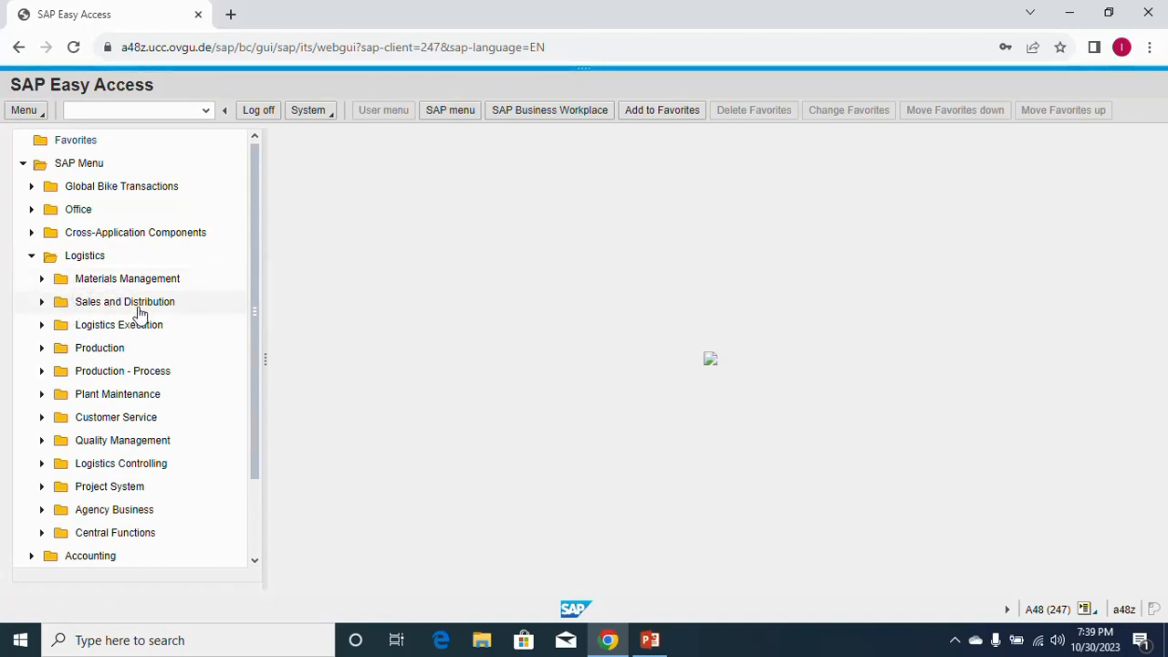
click(42, 302)
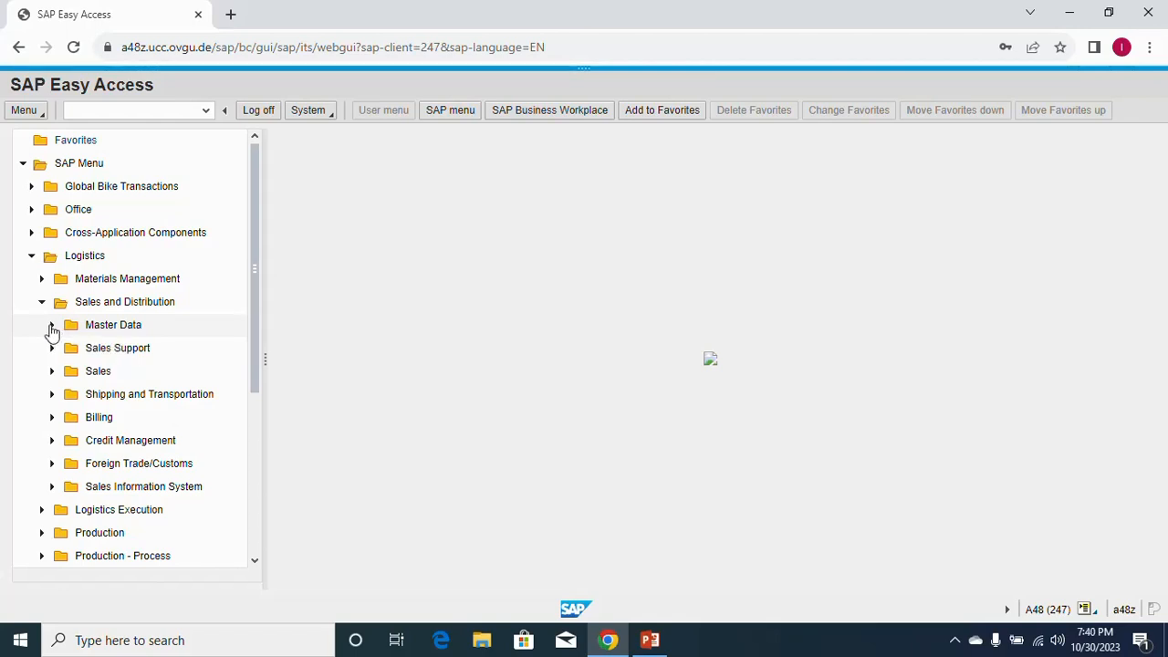
click(52, 327)
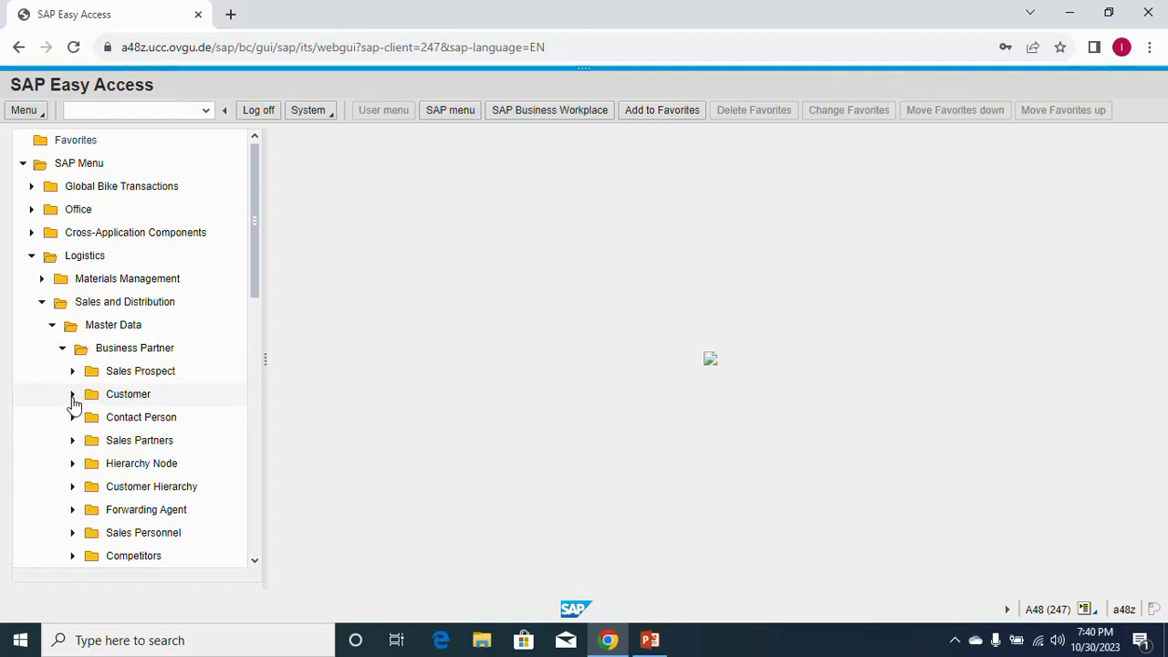
click(73, 398)
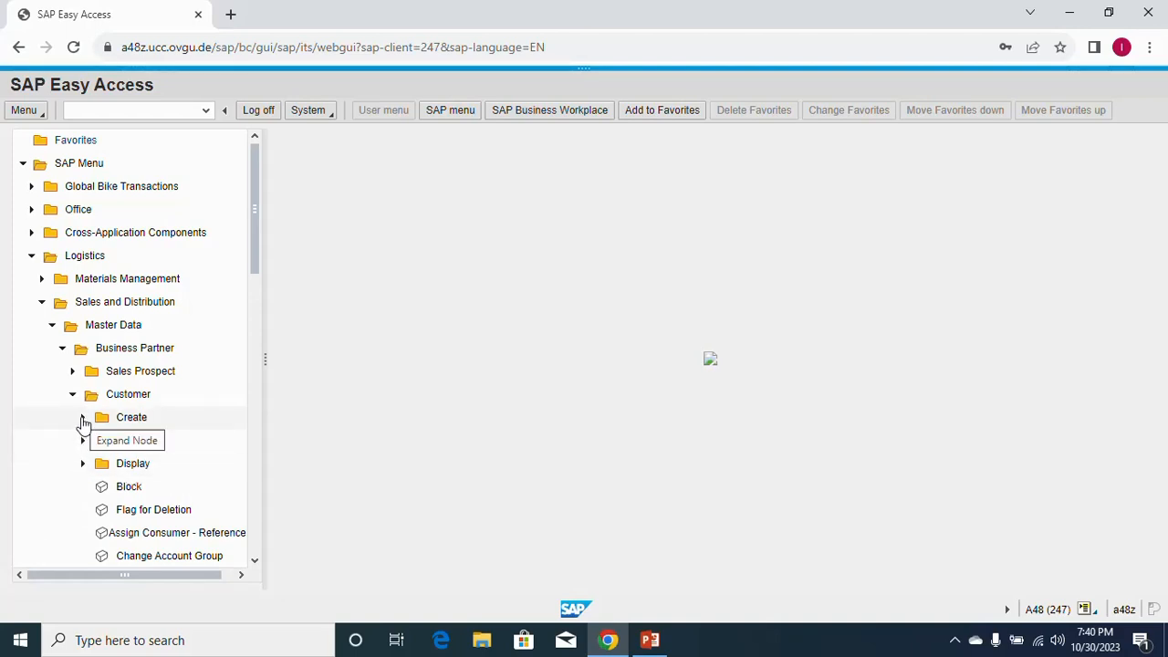
click(82, 420)
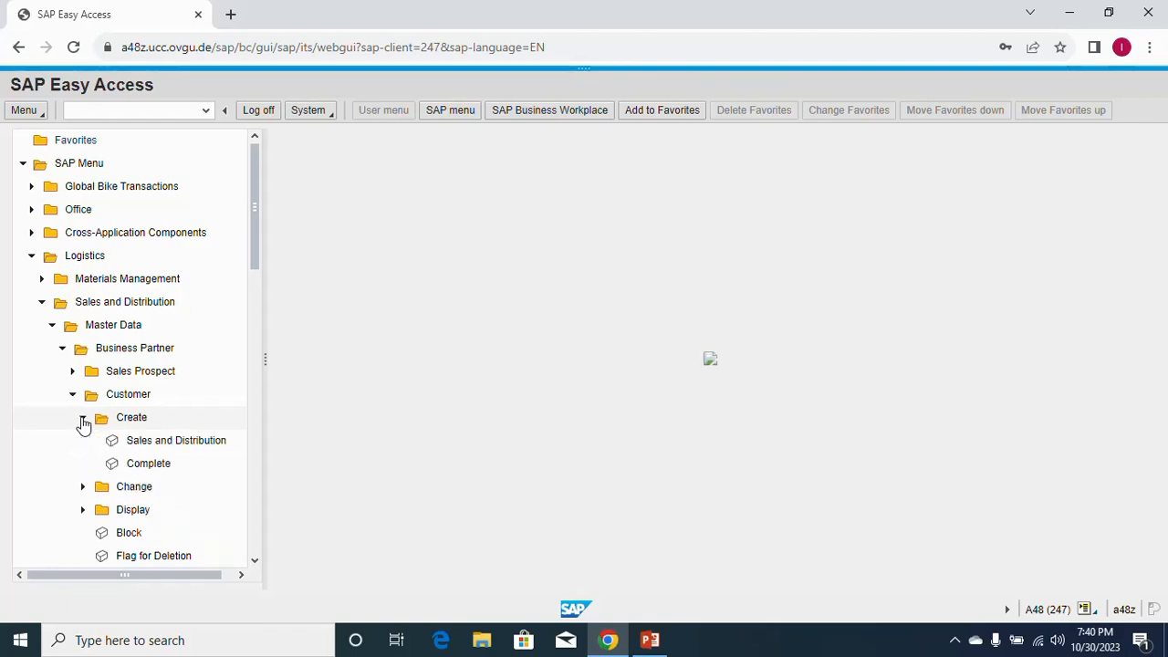
click(188, 442)
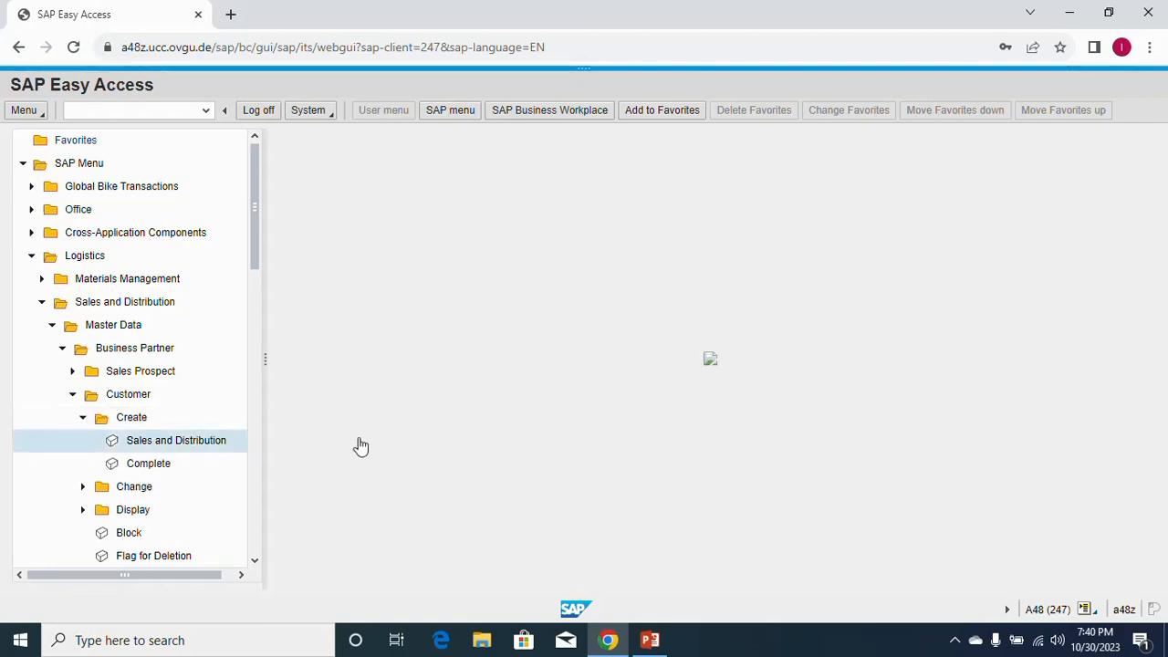
Start the Sales and Distribution customer creation with account group Sold-to party.
double_click(144, 441)
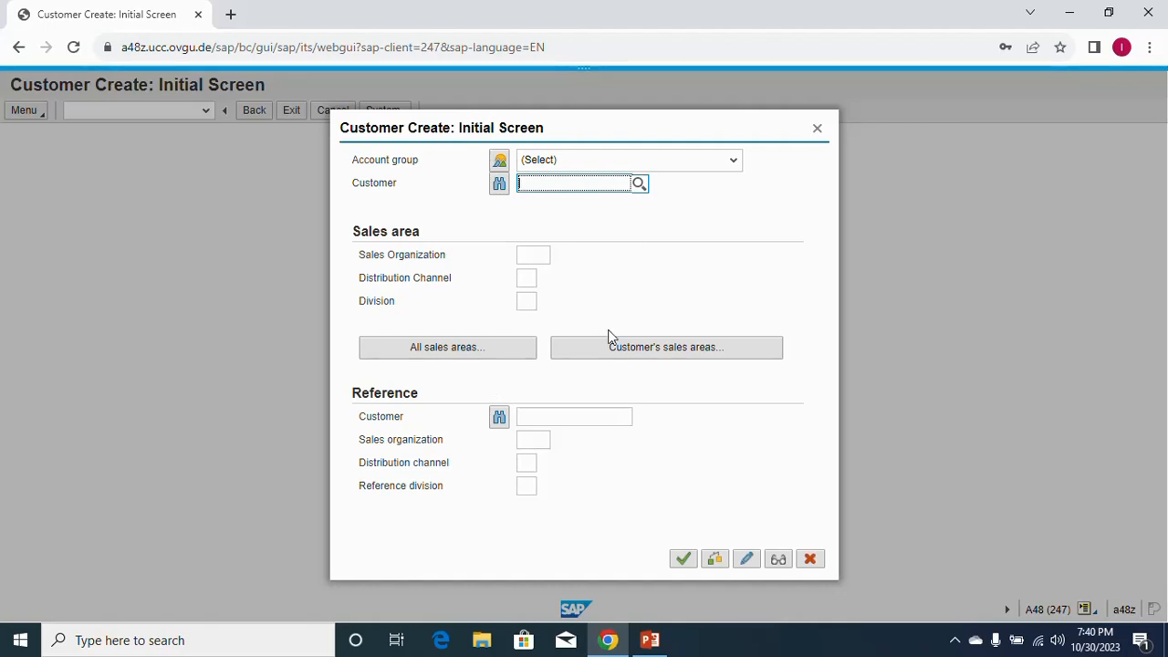
click(737, 170)
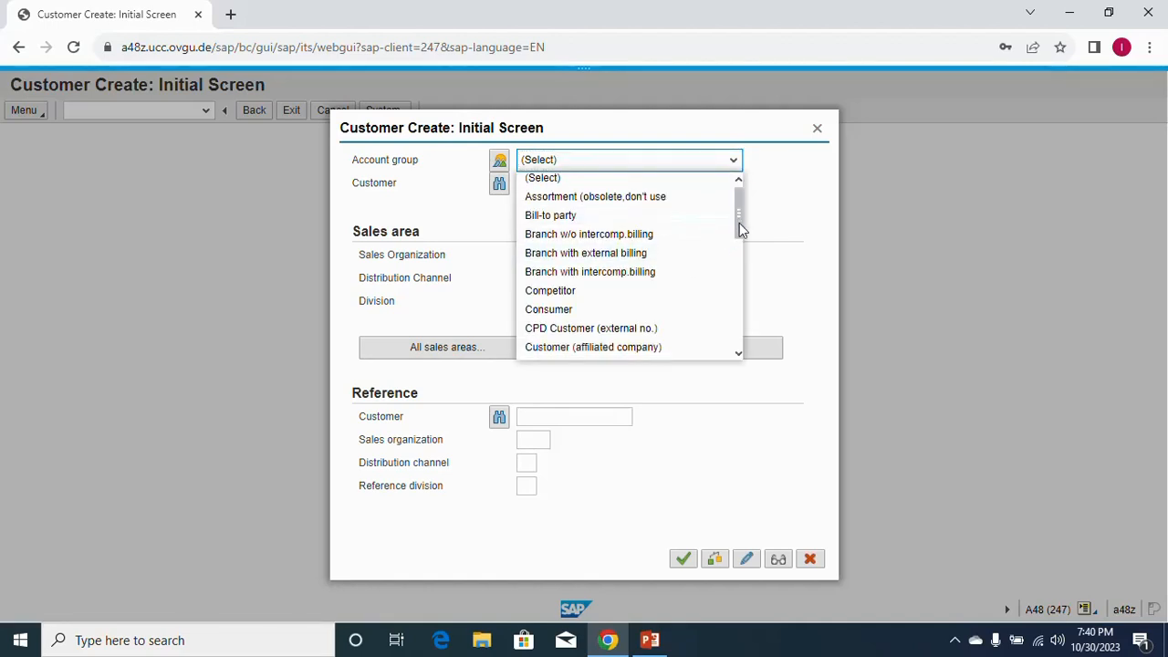
drag(739, 223, 738, 319)
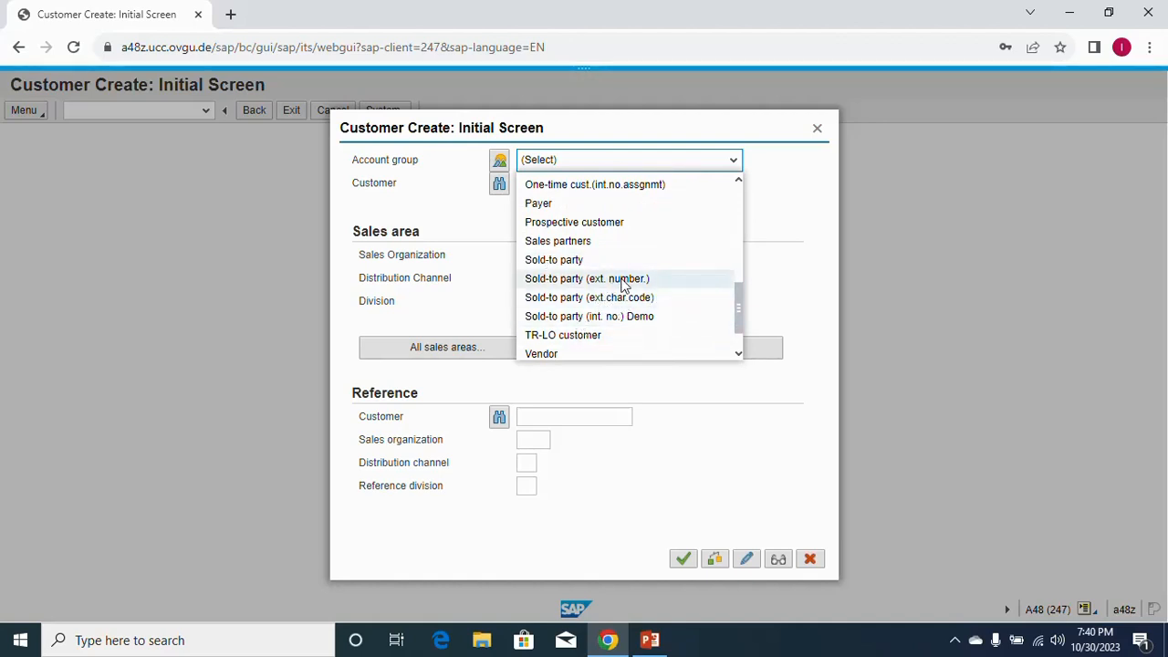
click(557, 261)
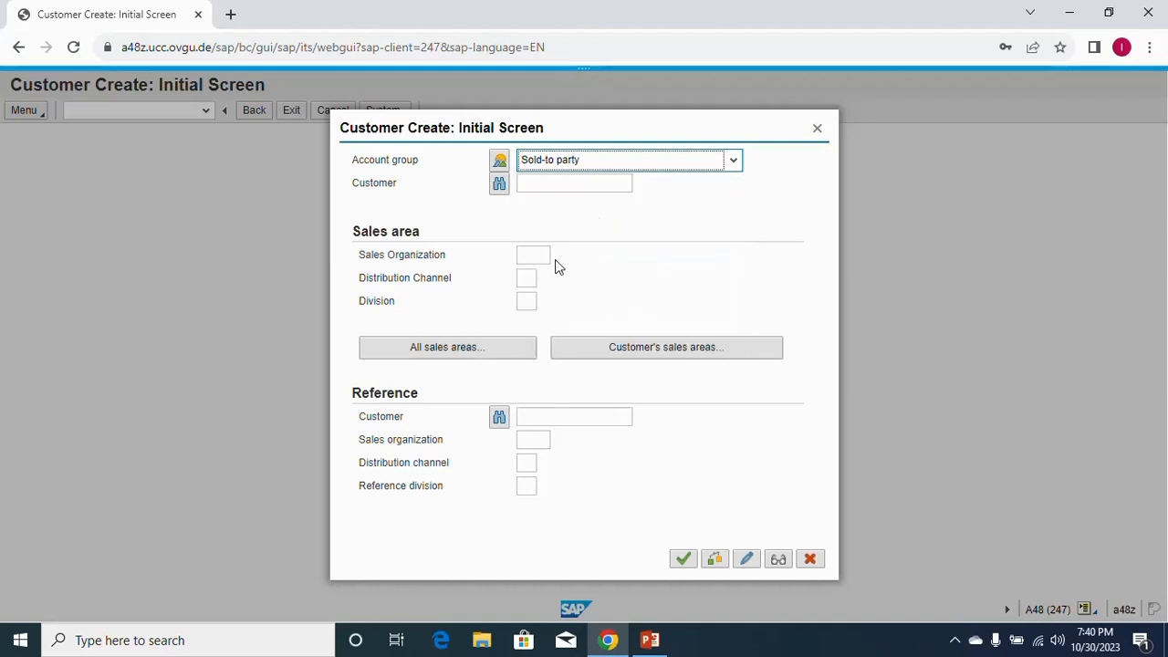
Pick sales organization US East, channel Wholesale and division BI Bicycles, then continue.
click(576, 185)
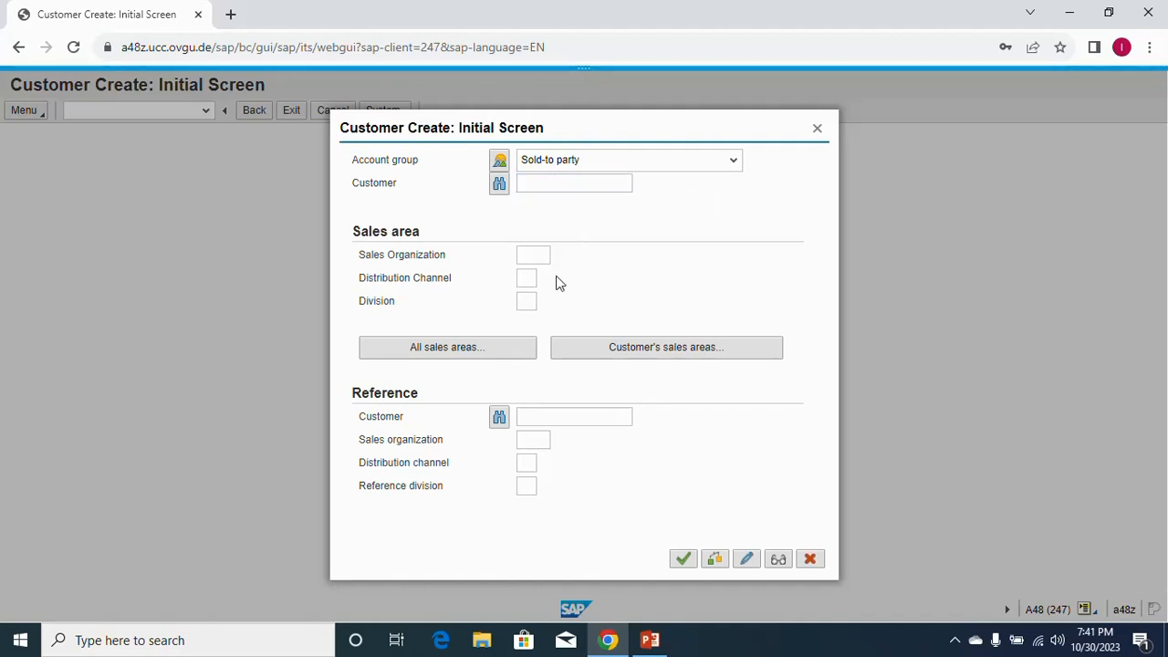
click(537, 260)
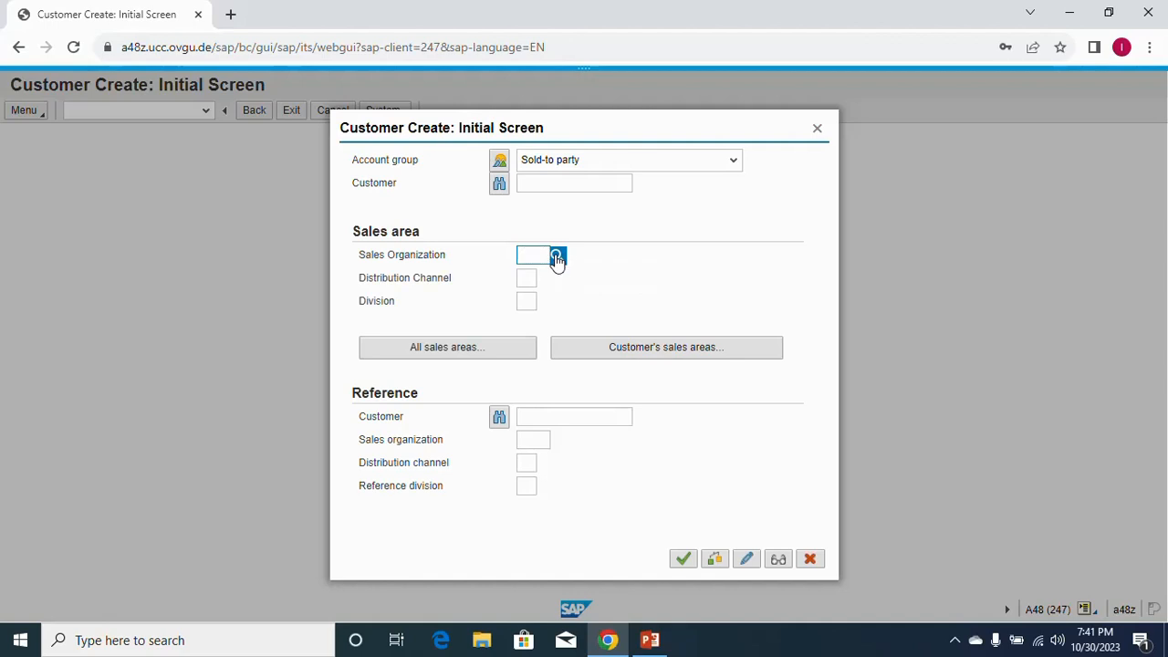
click(557, 258)
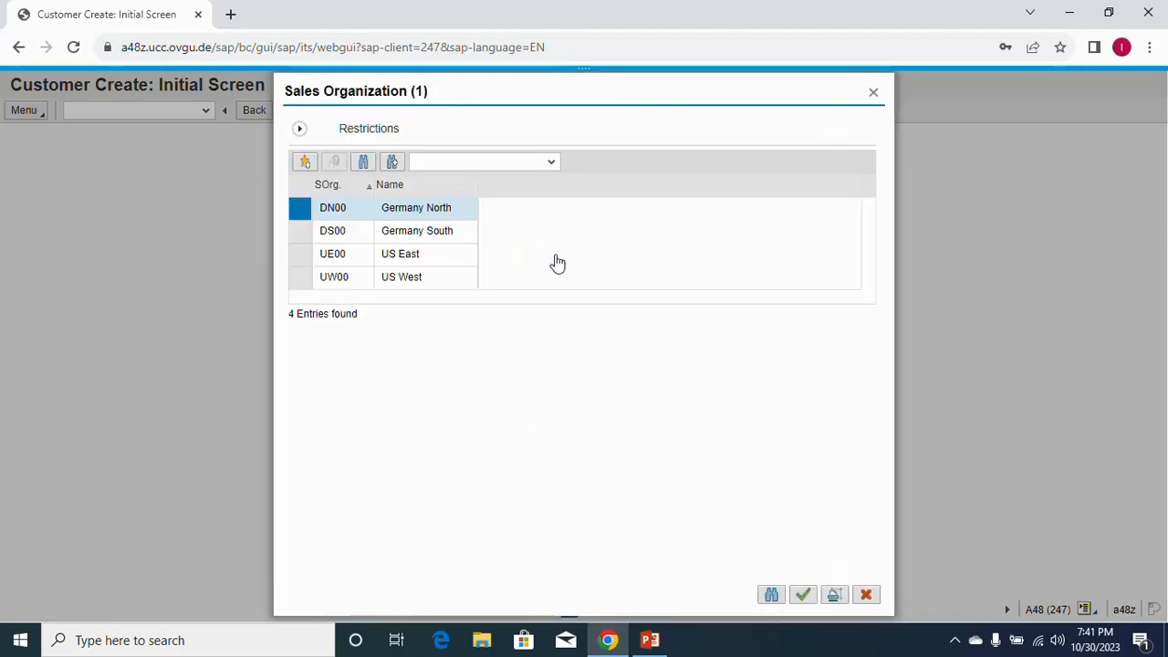
double_click(400, 263)
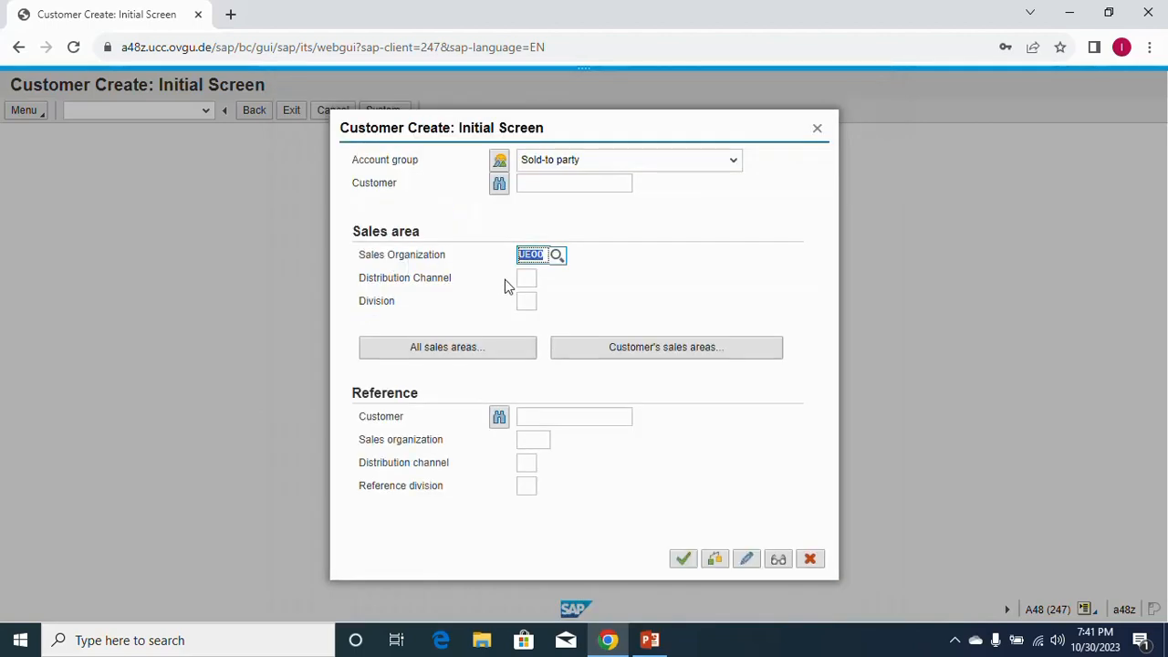
click(527, 278)
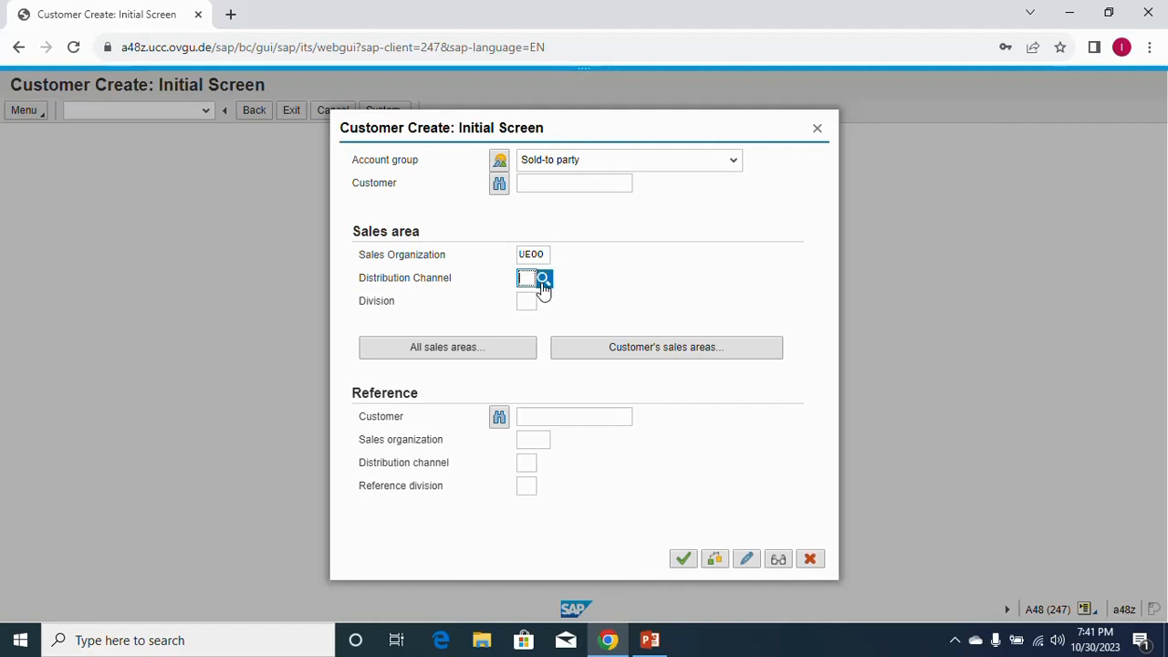
click(543, 280)
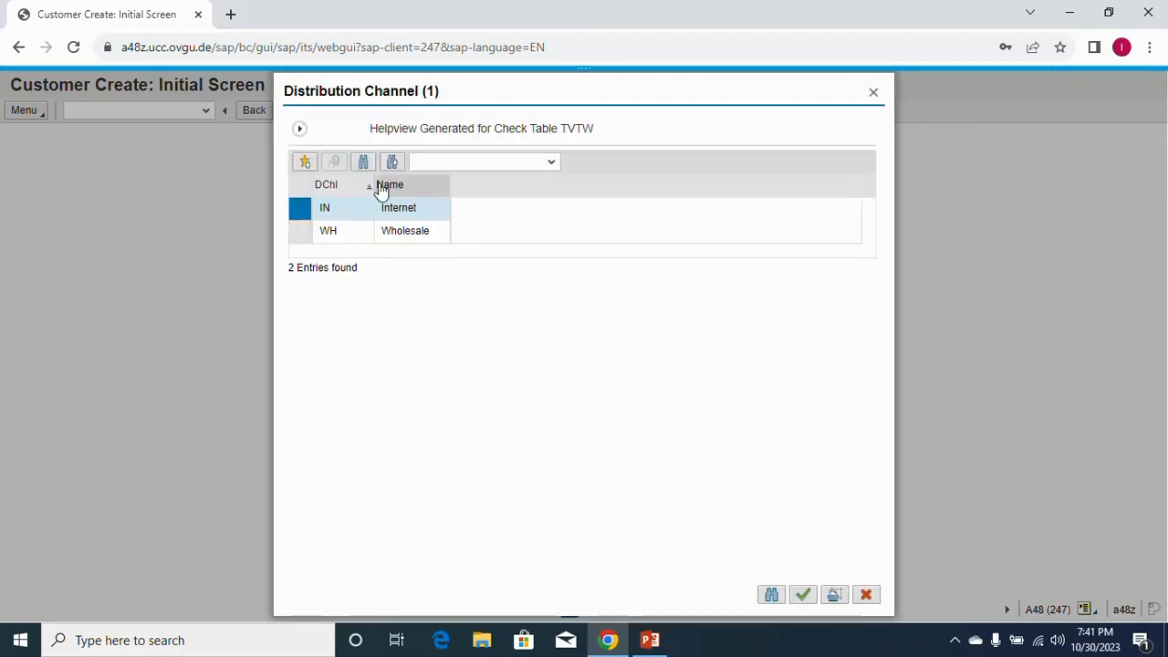
double_click(330, 231)
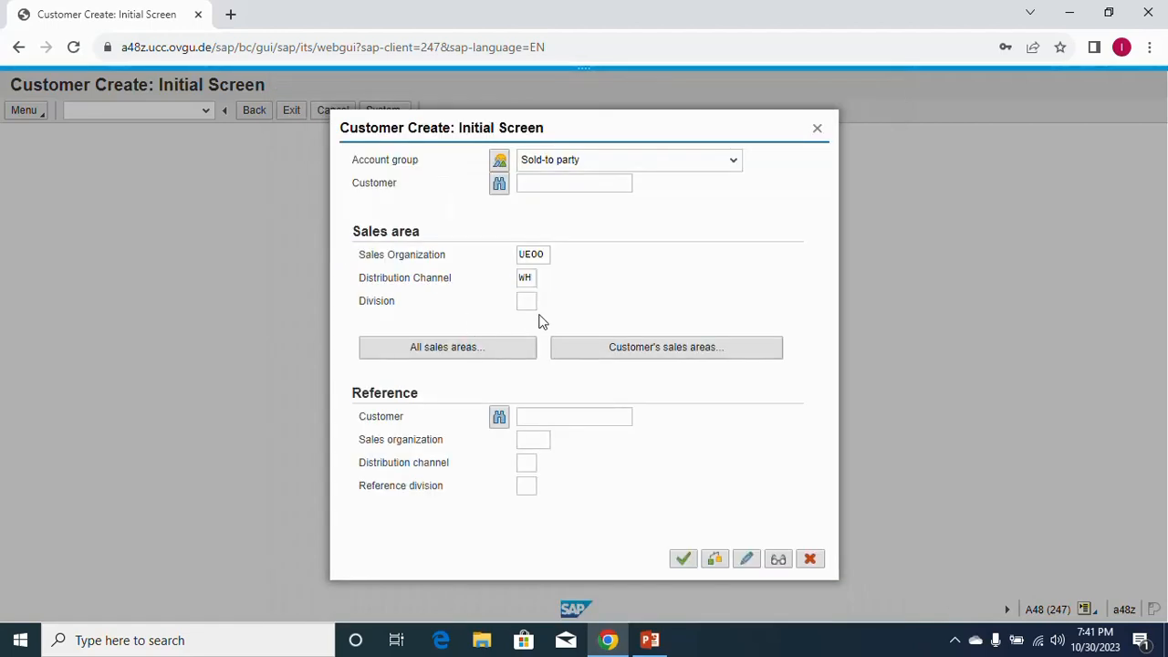
click(528, 303)
click(540, 304)
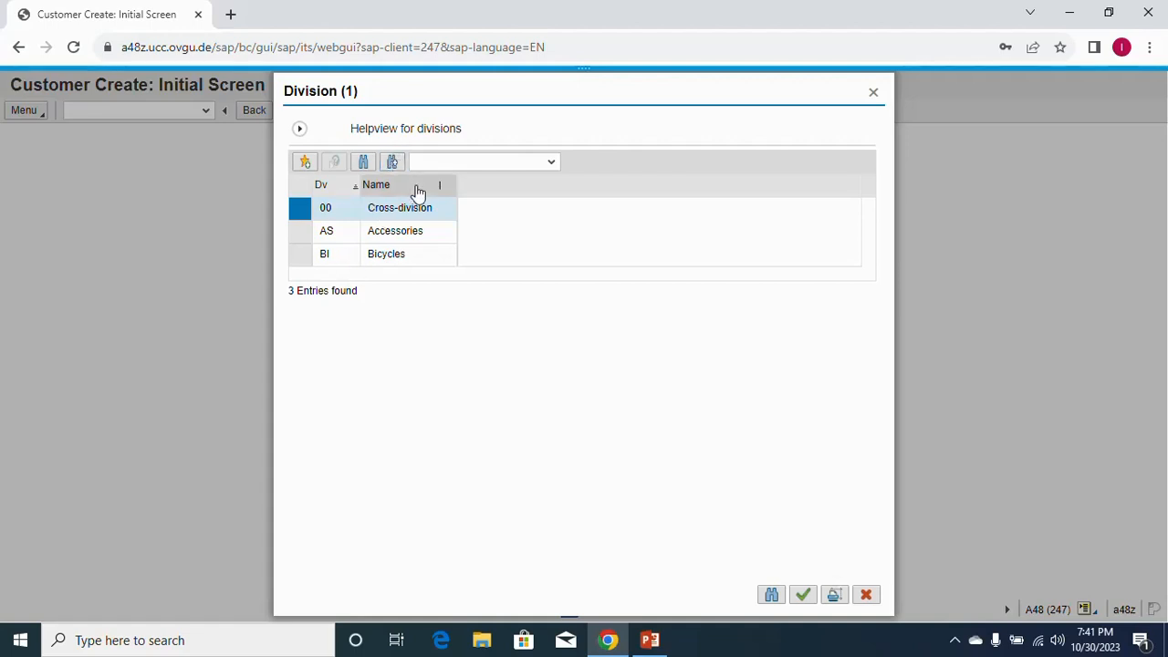
click(322, 258)
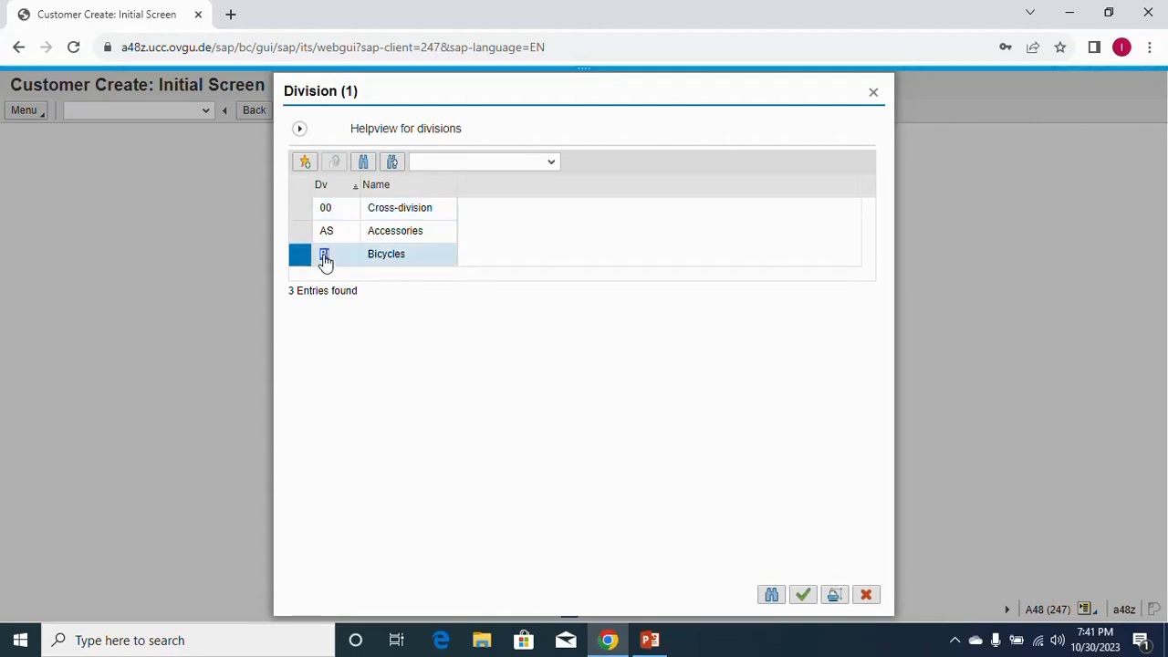
double_click(325, 258)
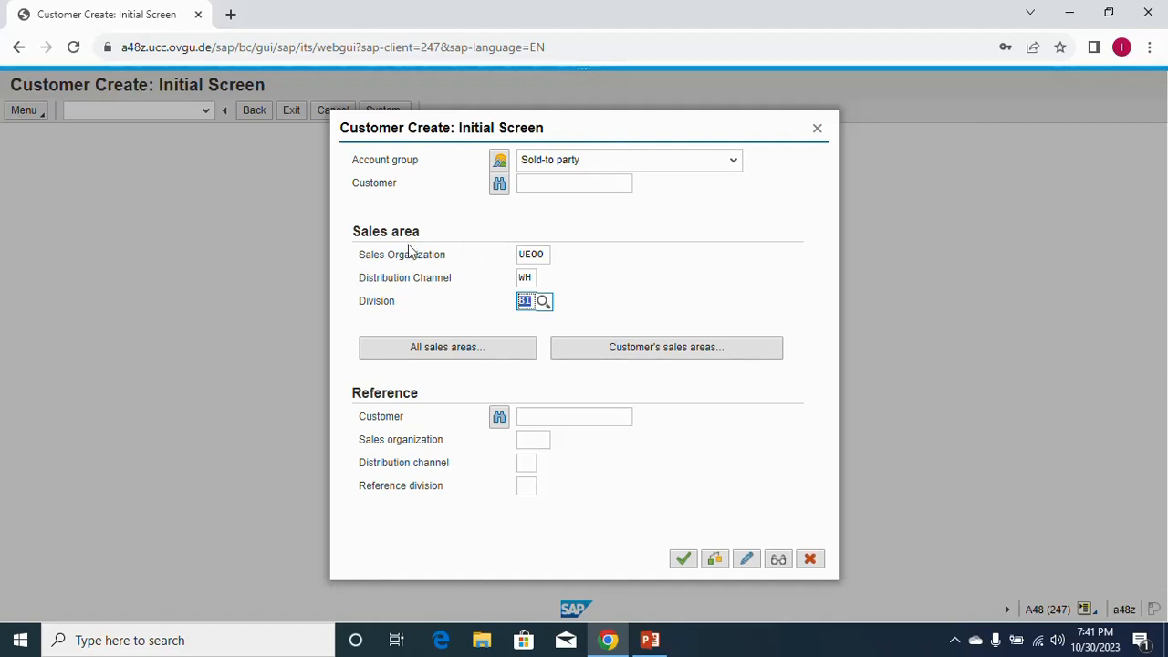
click(684, 560)
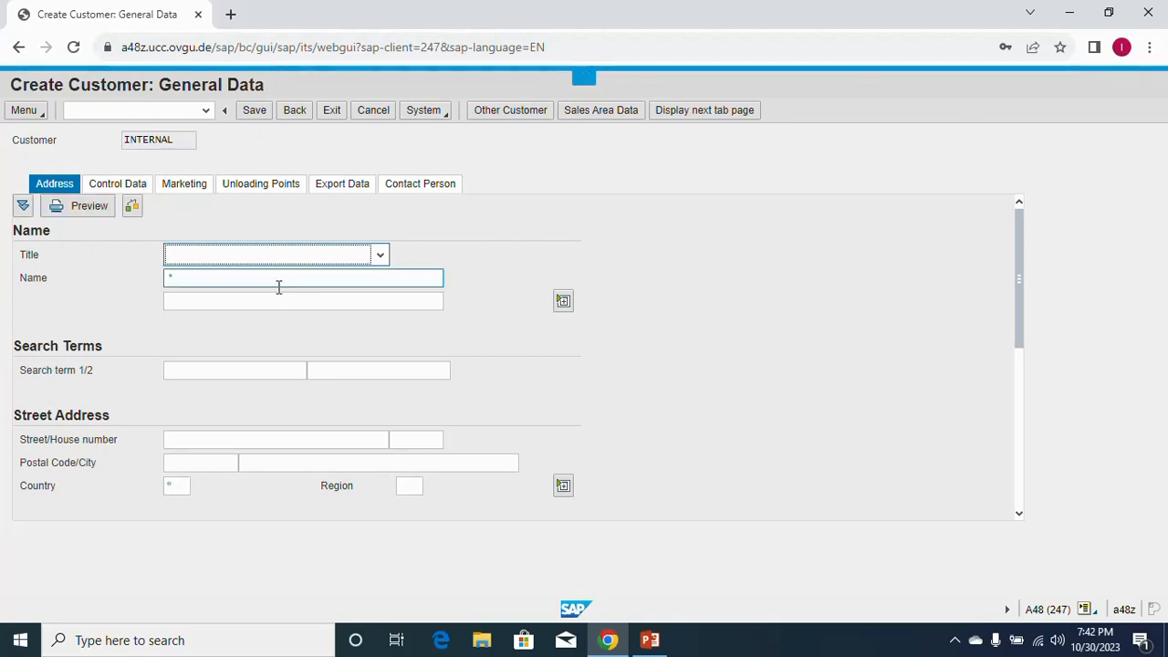
Choose title Company and enter the name 'Racing Cycles' on the Address tab.
click(380, 256)
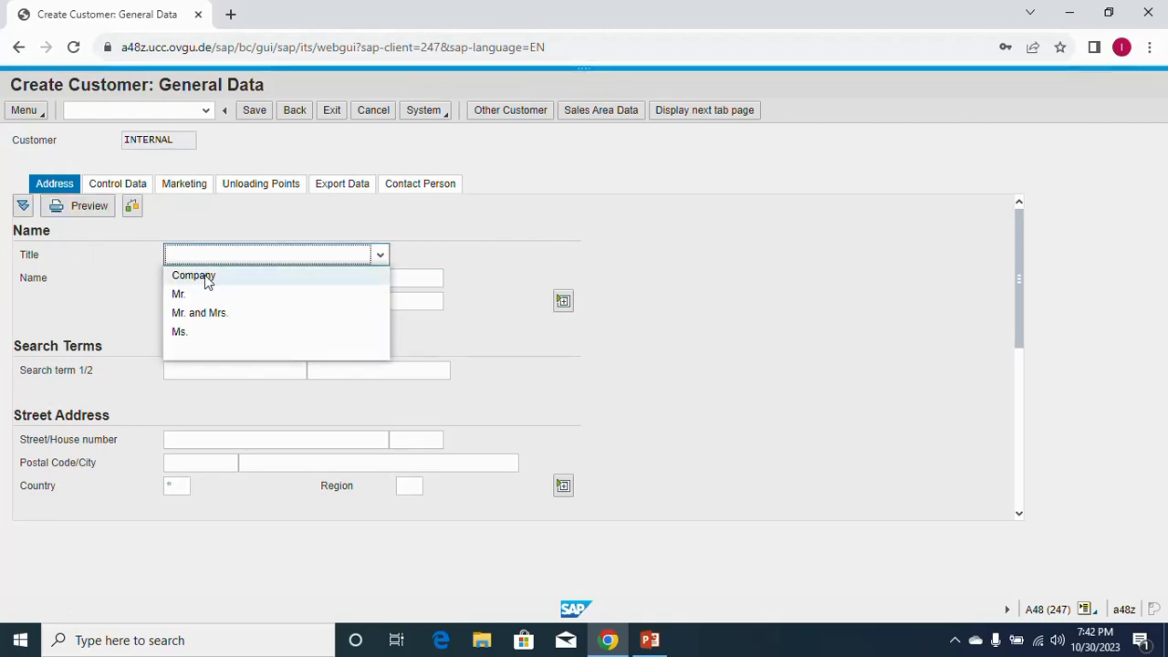
click(204, 278)
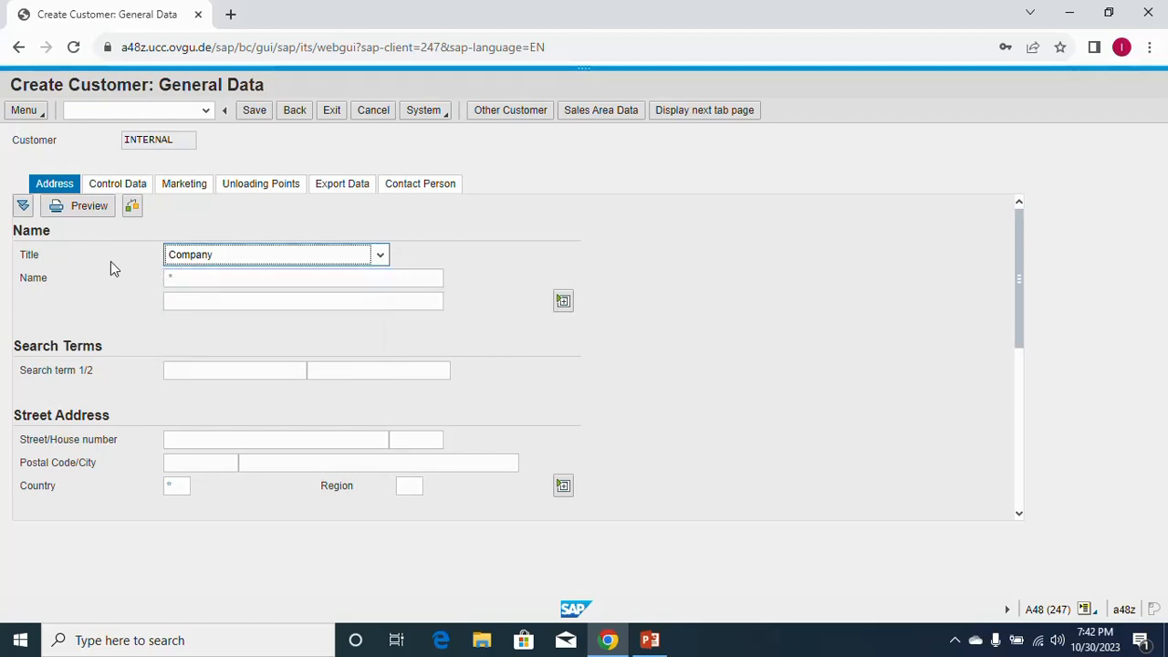
click(171, 278)
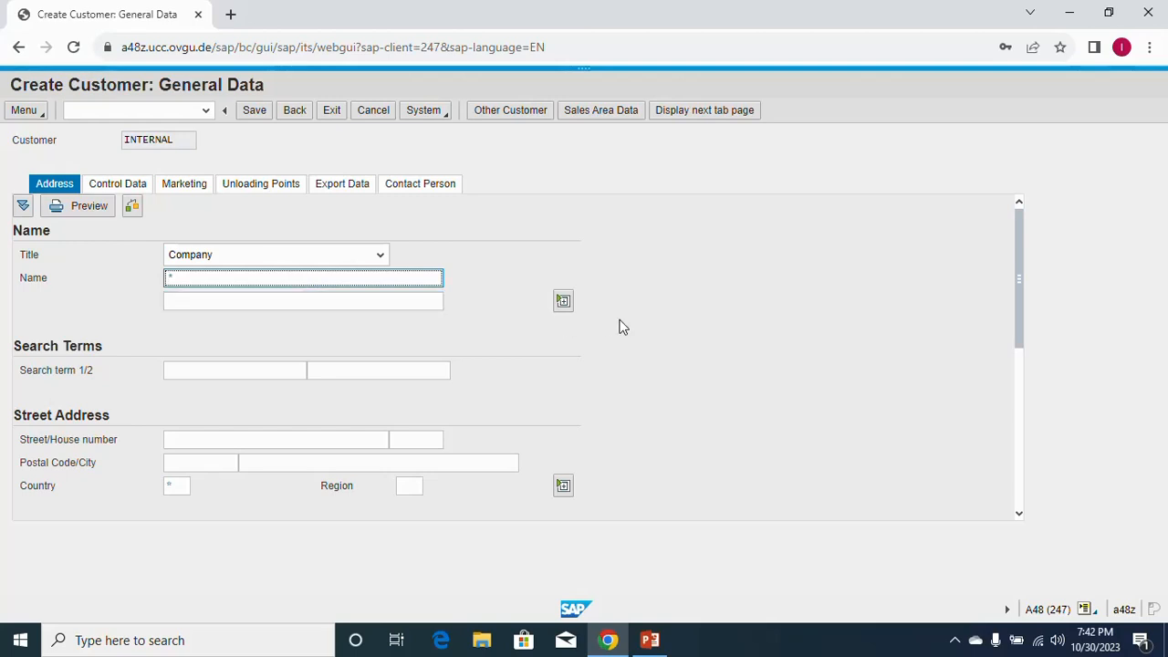
text(Racing Cycles)
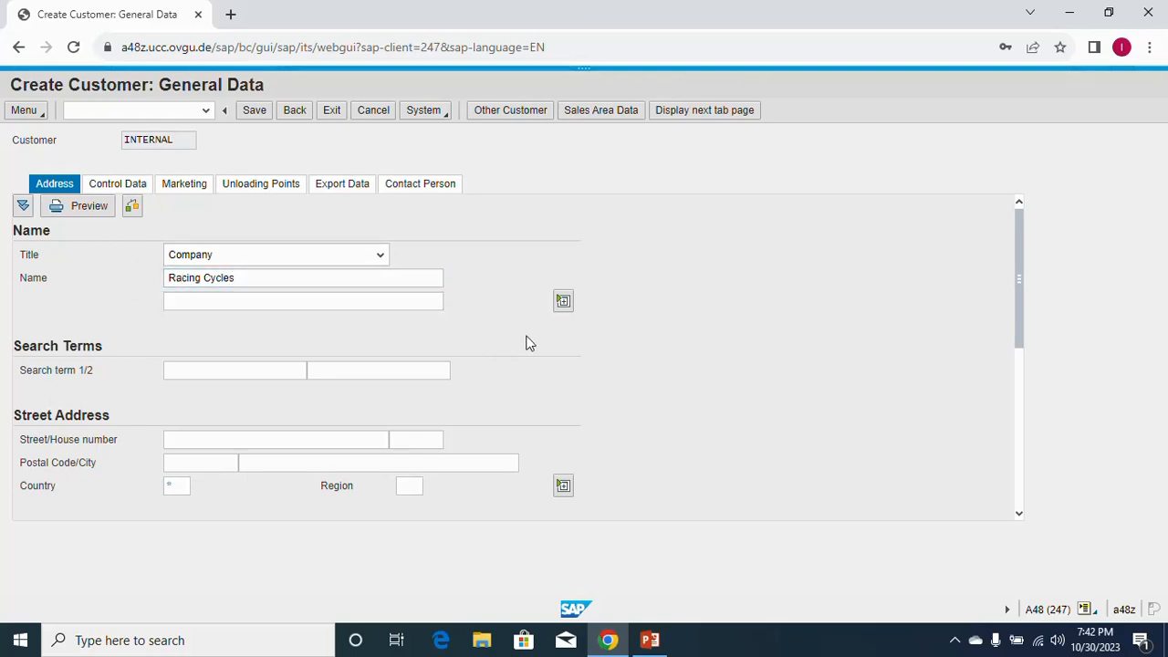
click(216, 374)
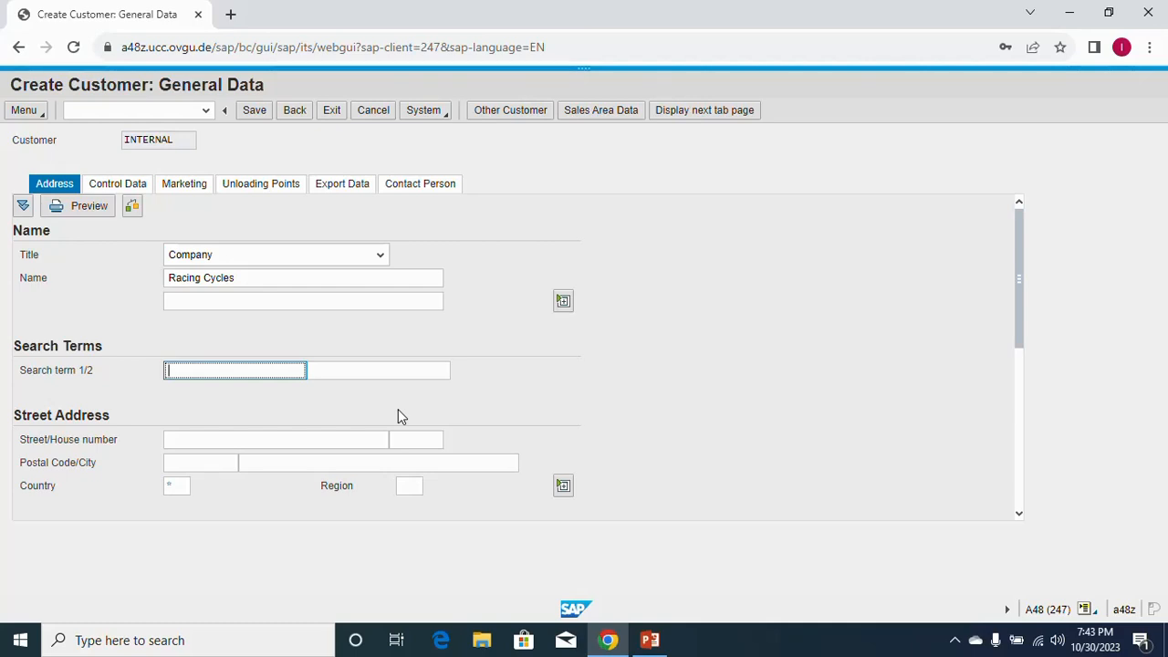
text(110)
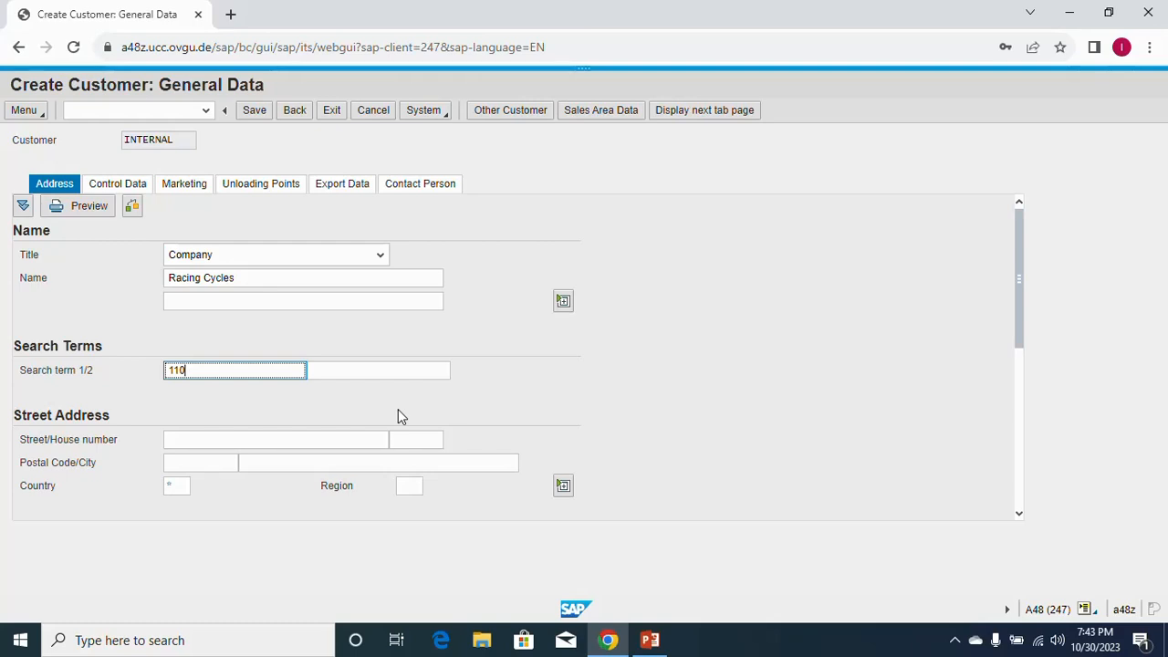
click(250, 440)
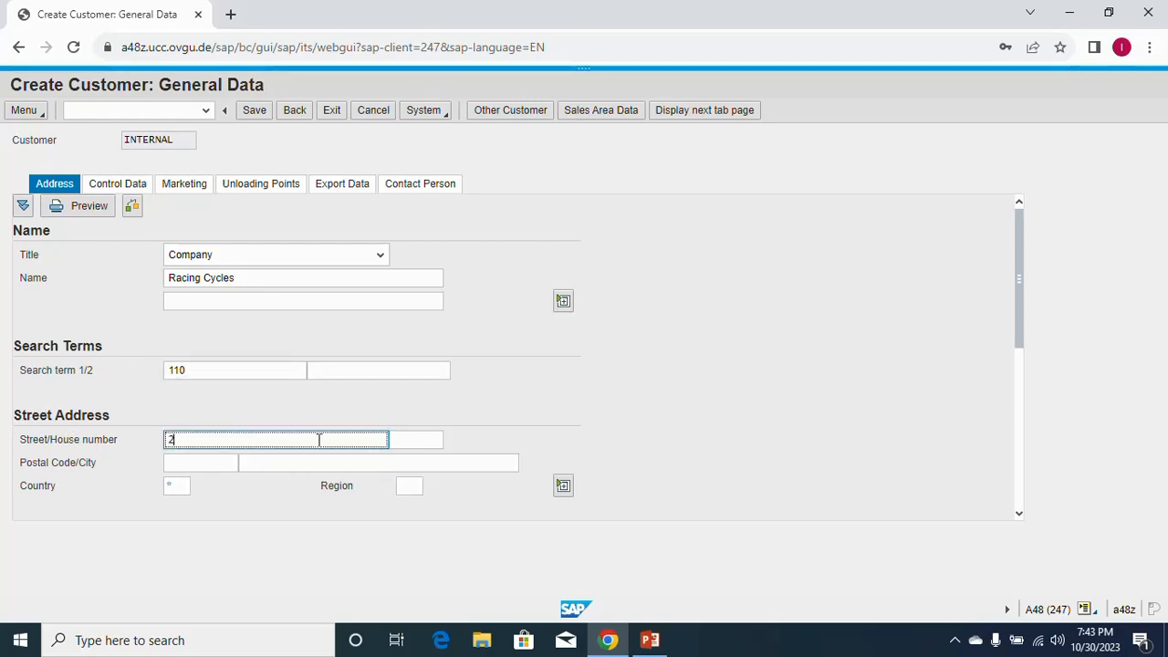
click(200, 463)
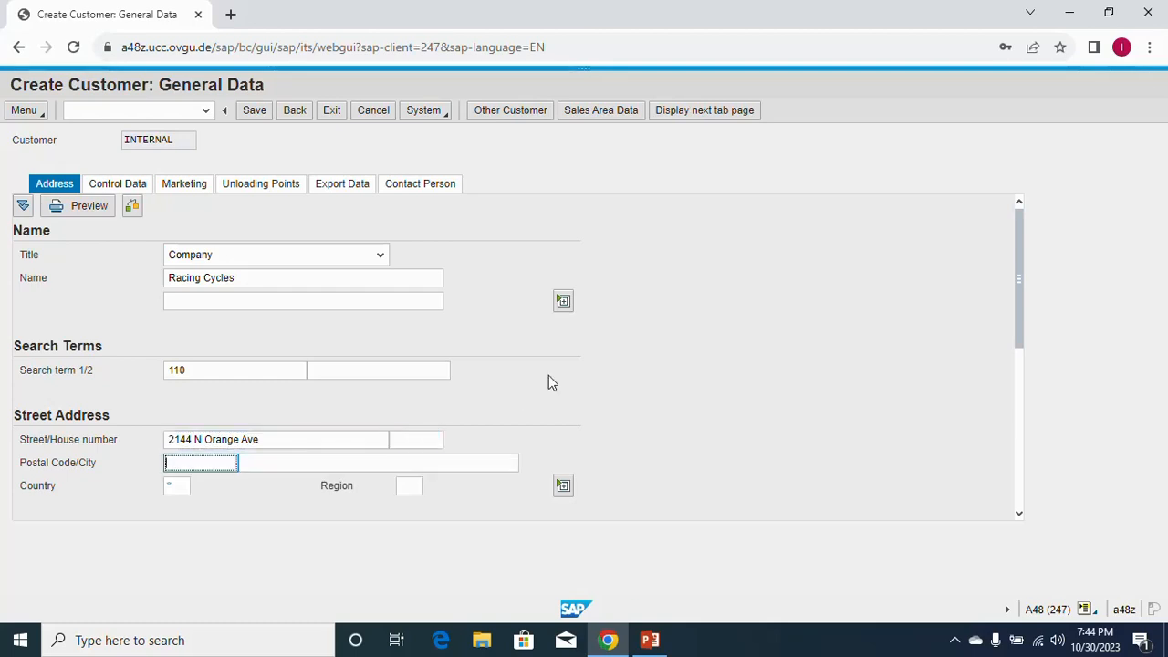
text(3)
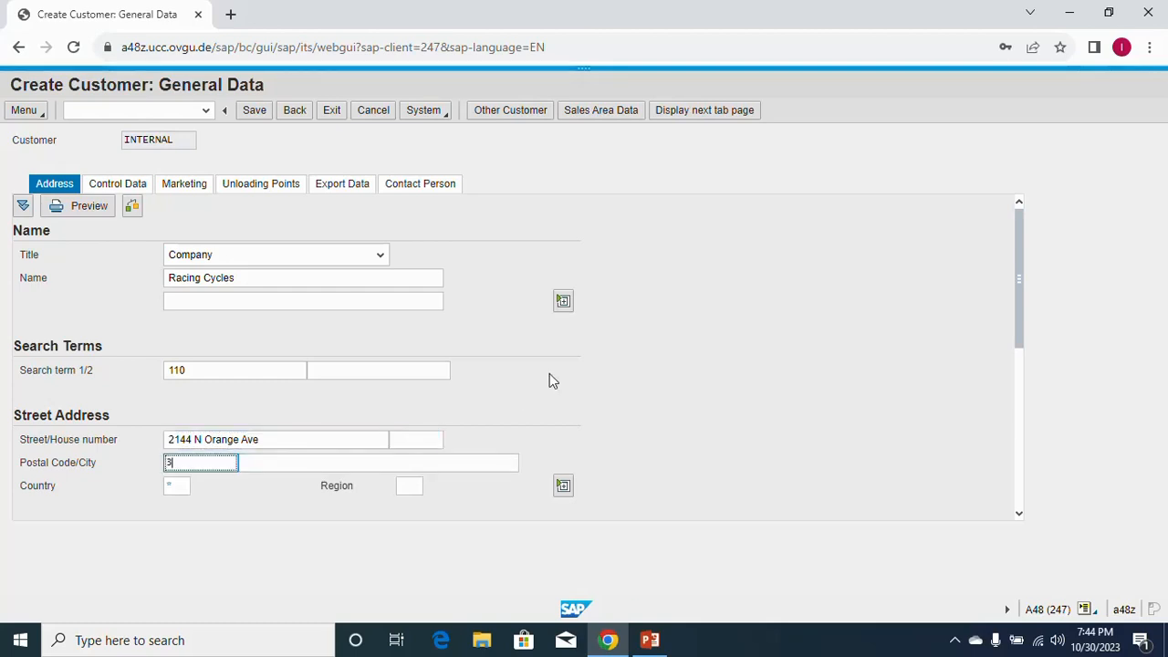
text(2804)
Set city Orlando, country US and region FL from the search help.
click(292, 465)
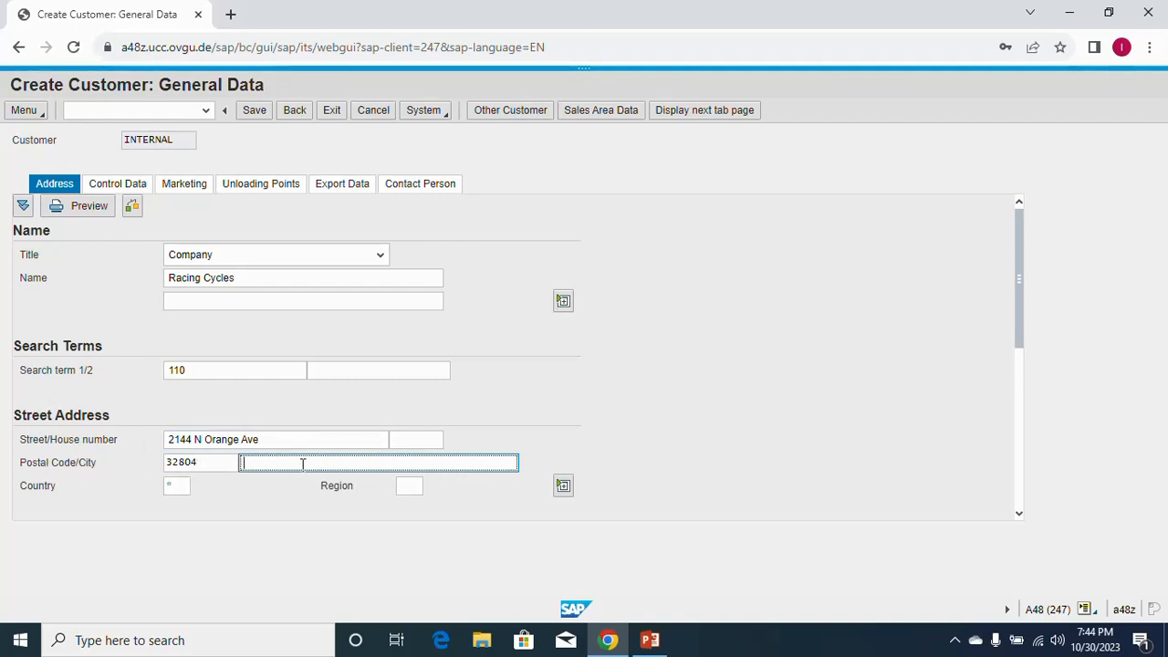
text(Orlando)
key(Tab)
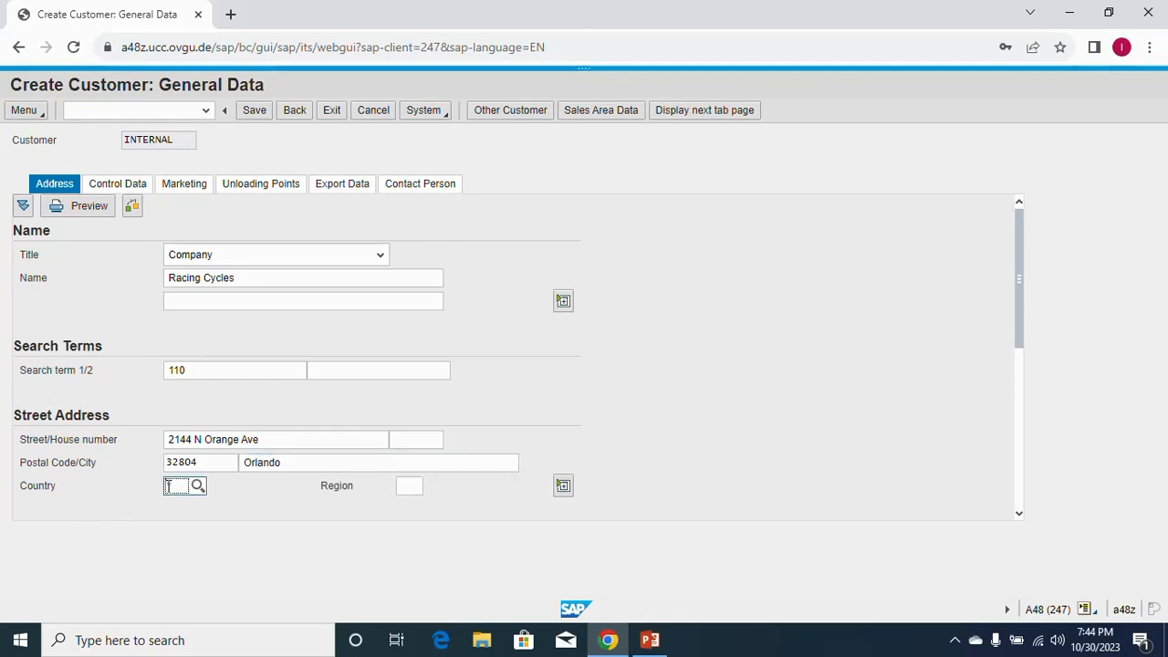
text(US)
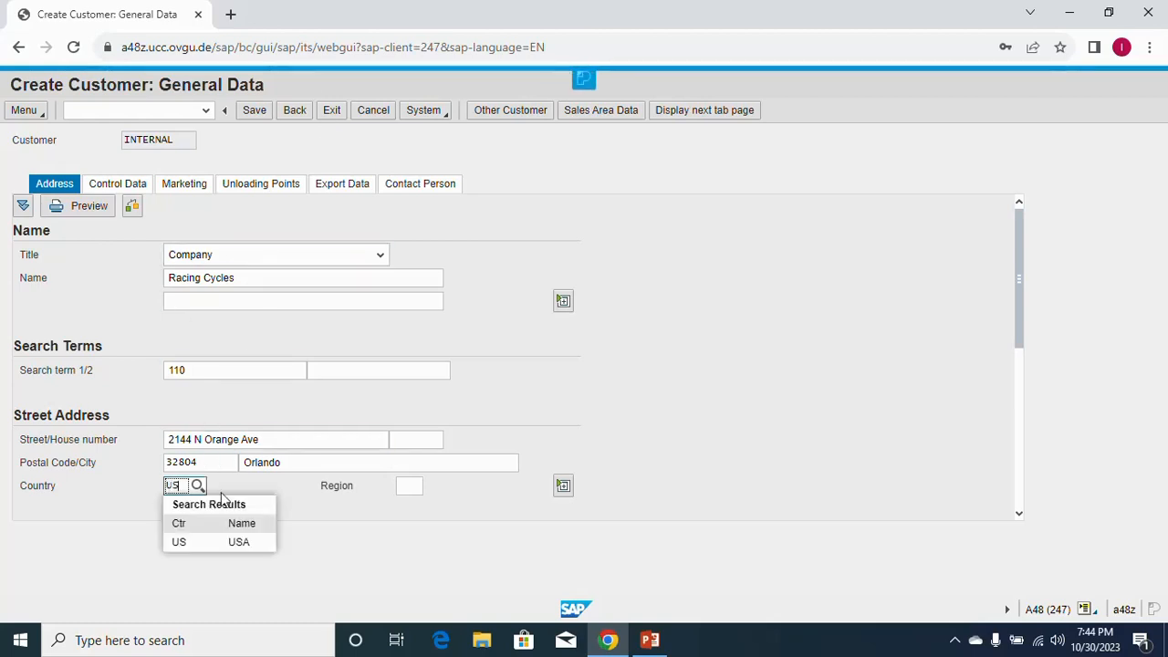
click(204, 541)
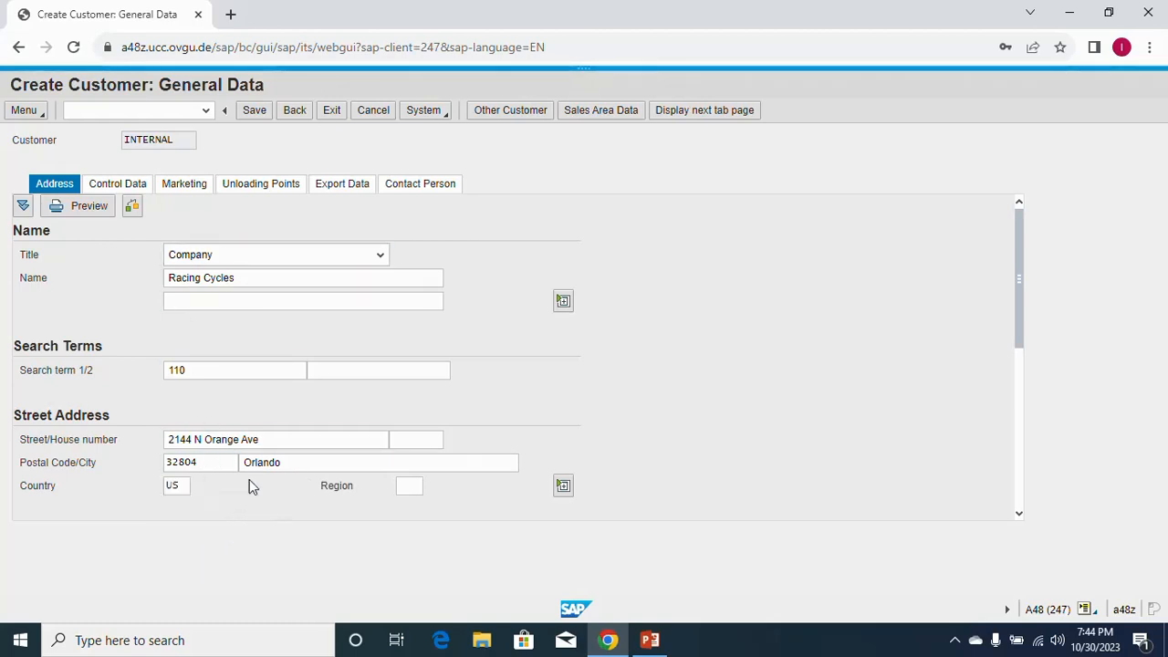
click(410, 490)
text(FL)
click(403, 546)
scroll(502, 520, down, 2)
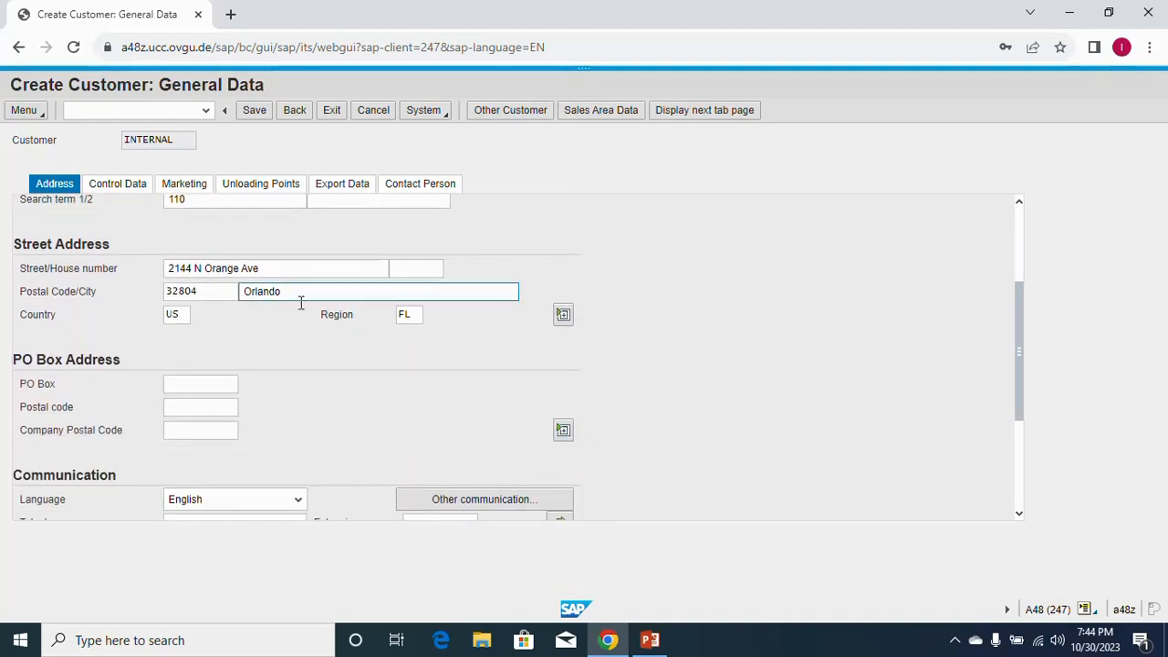
click(563, 320)
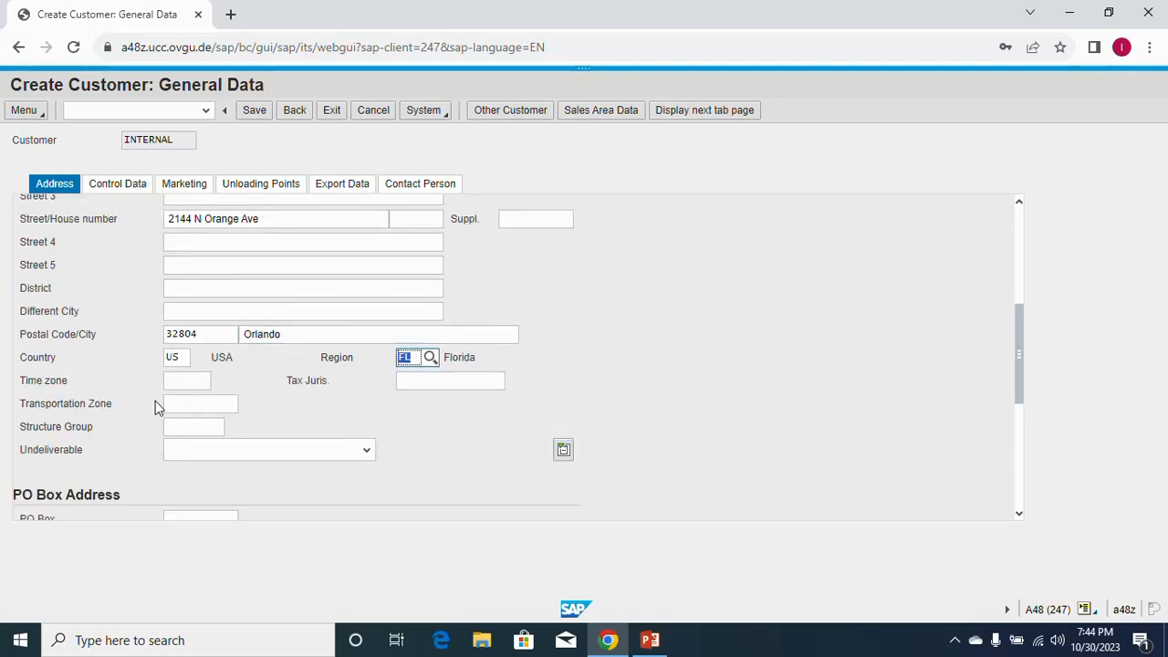
click(194, 405)
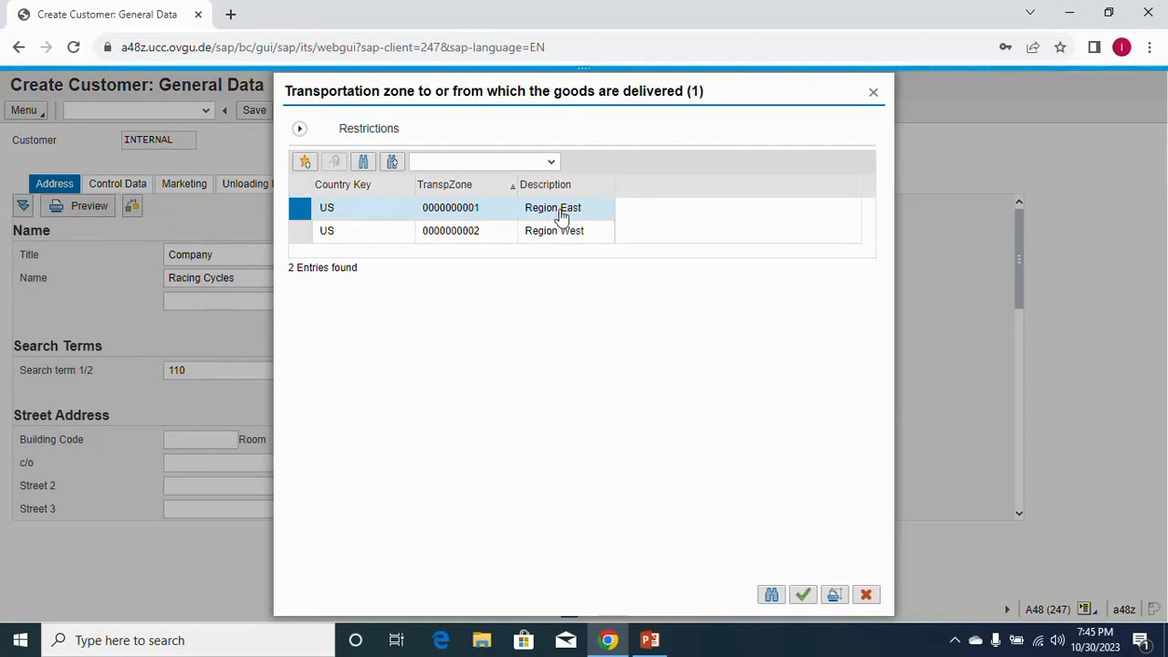
double_click(471, 209)
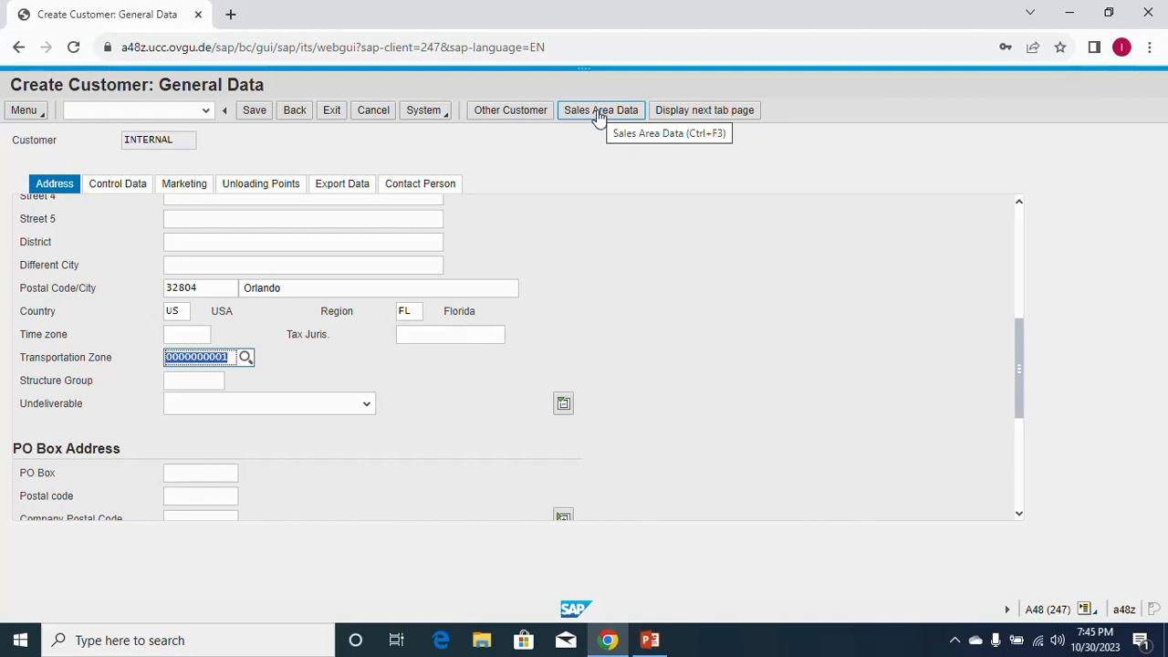
Switch to Sales Area Data and pick customer statistics group 1, 'A' Material.
click(598, 110)
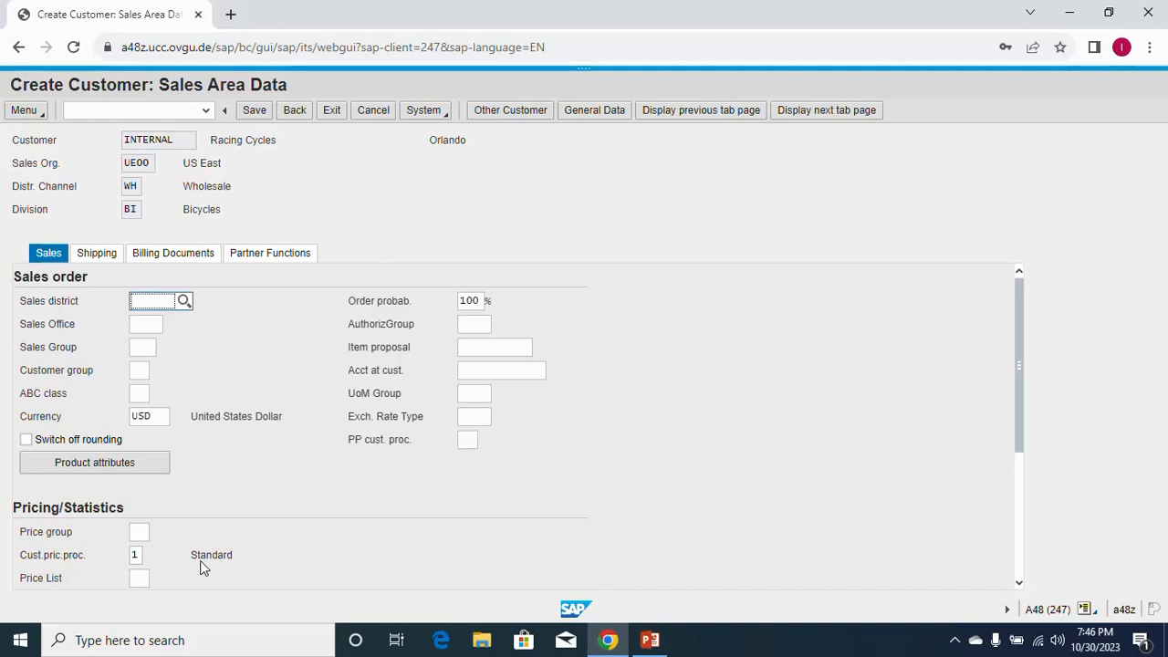
scroll(201, 562, down, 3)
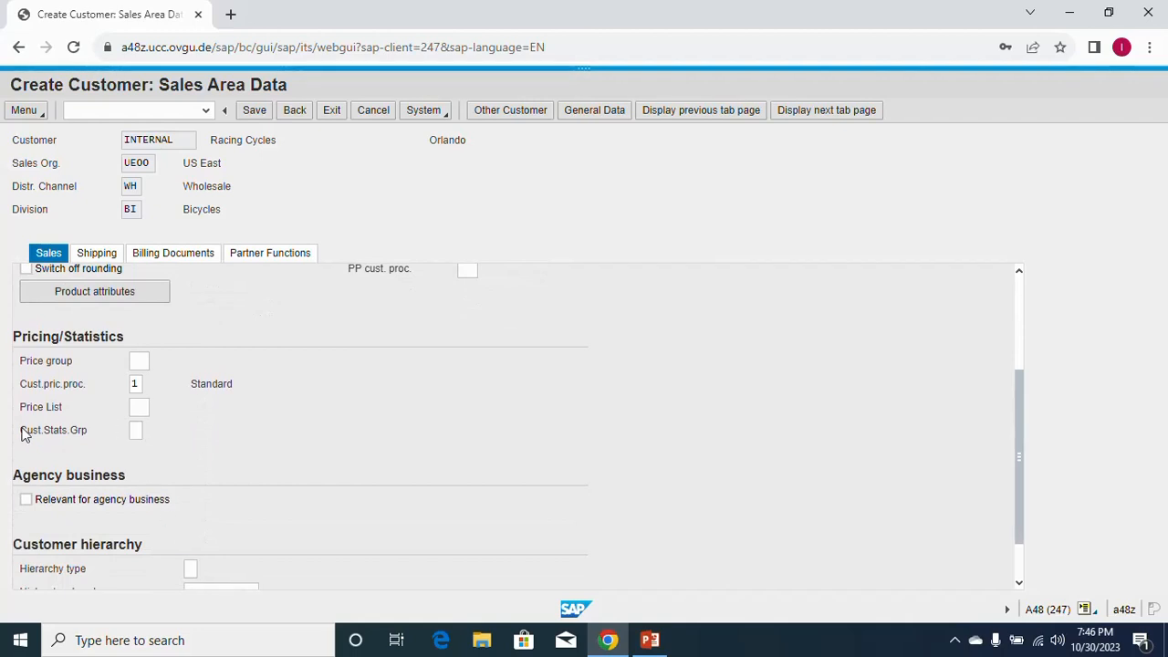
click(135, 429)
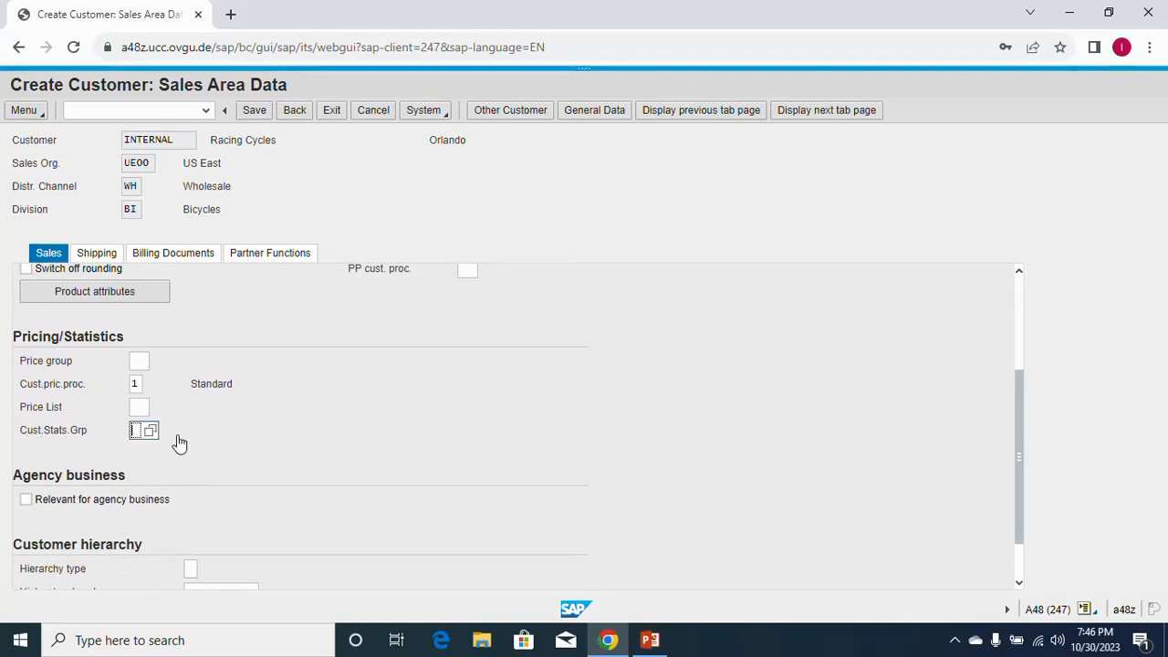
click(150, 431)
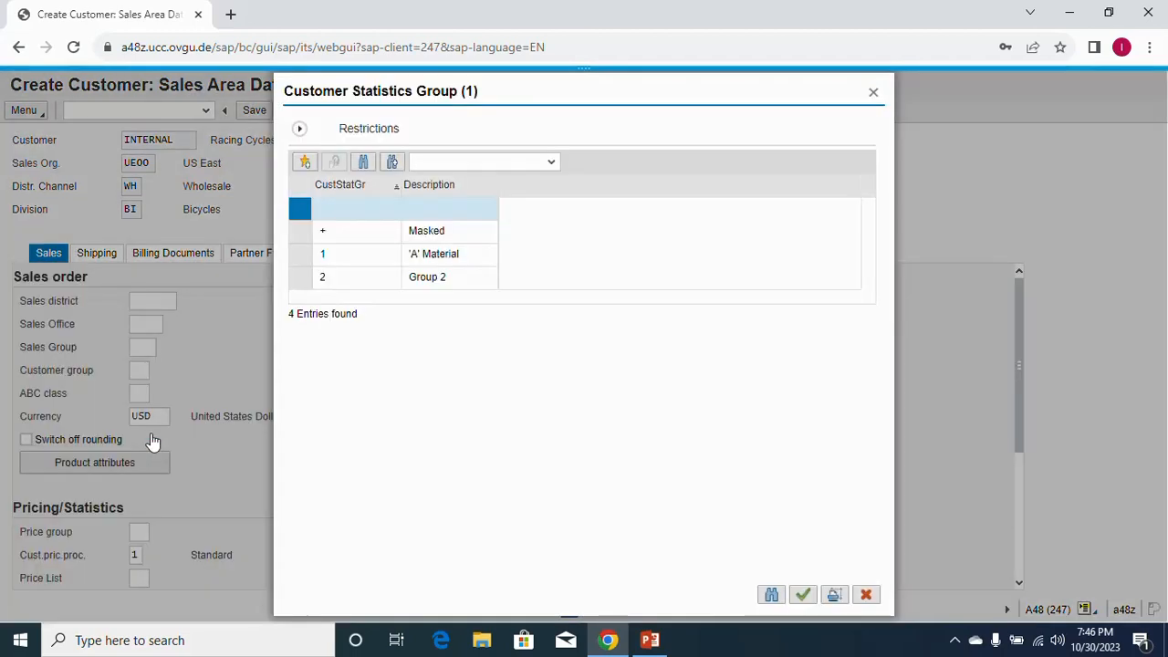
click(340, 262)
click(339, 262)
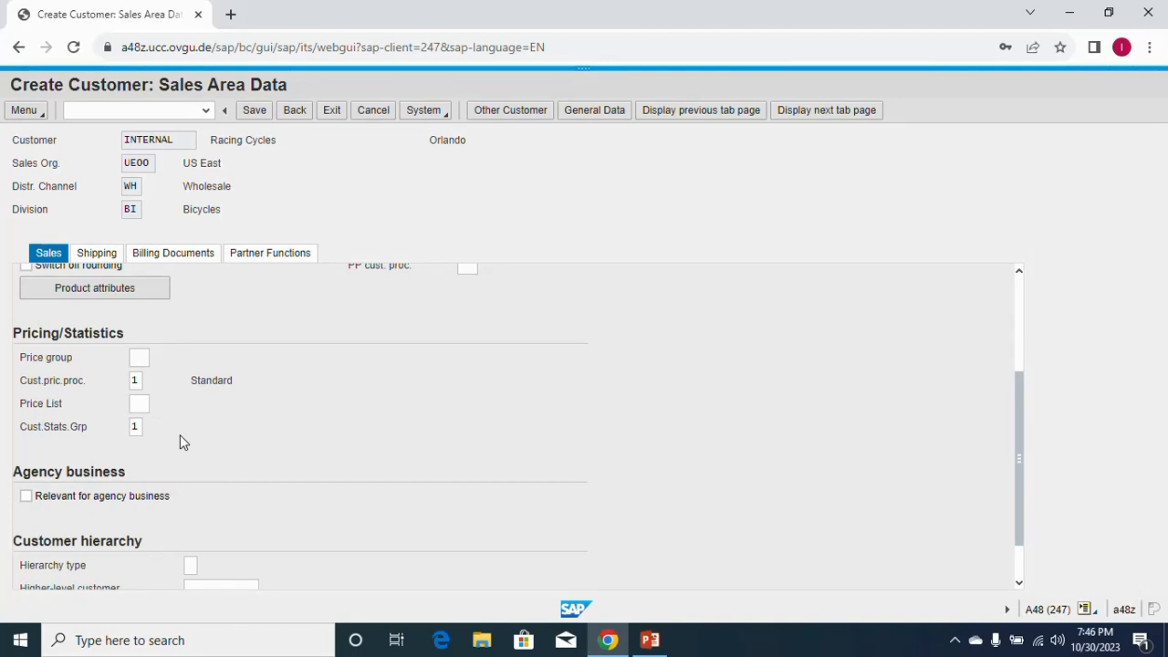
Set delivery priority 02 Normal item and shipping conditions 01 Standard.
scroll(180, 434, up, 3)
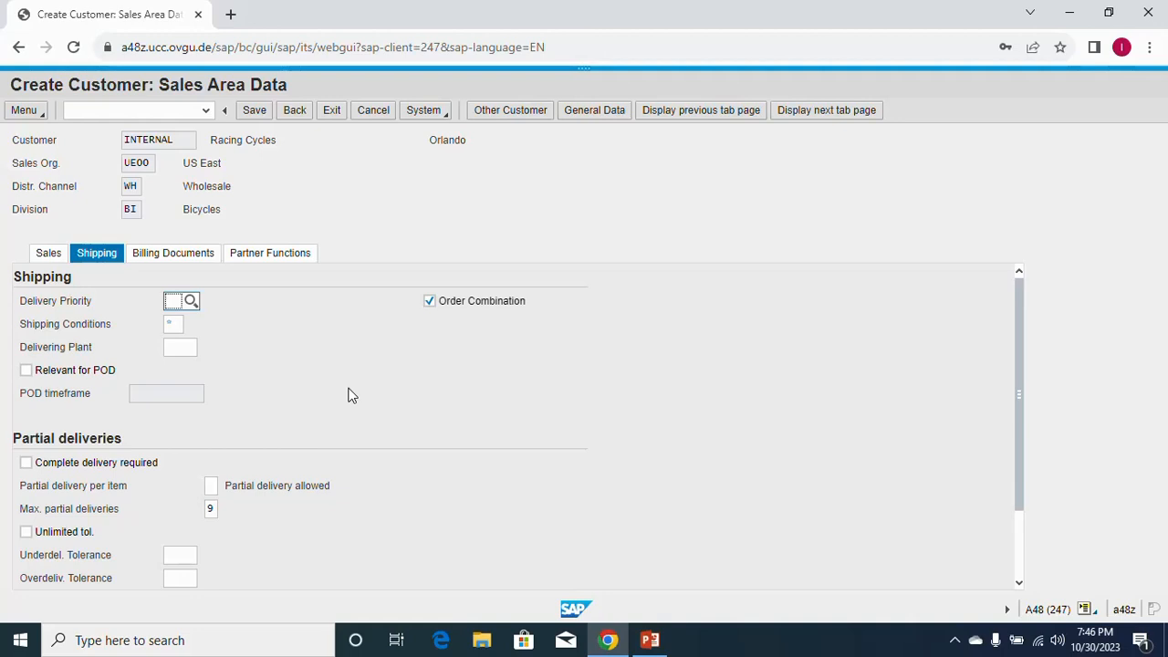
click(189, 303)
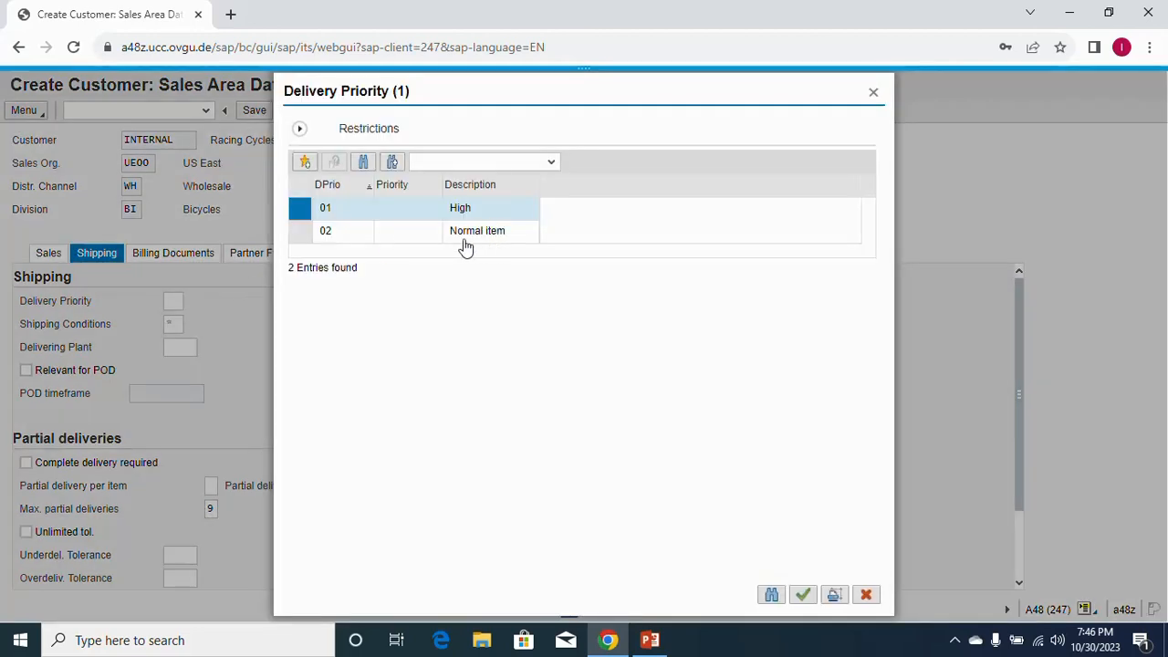
double_click(338, 239)
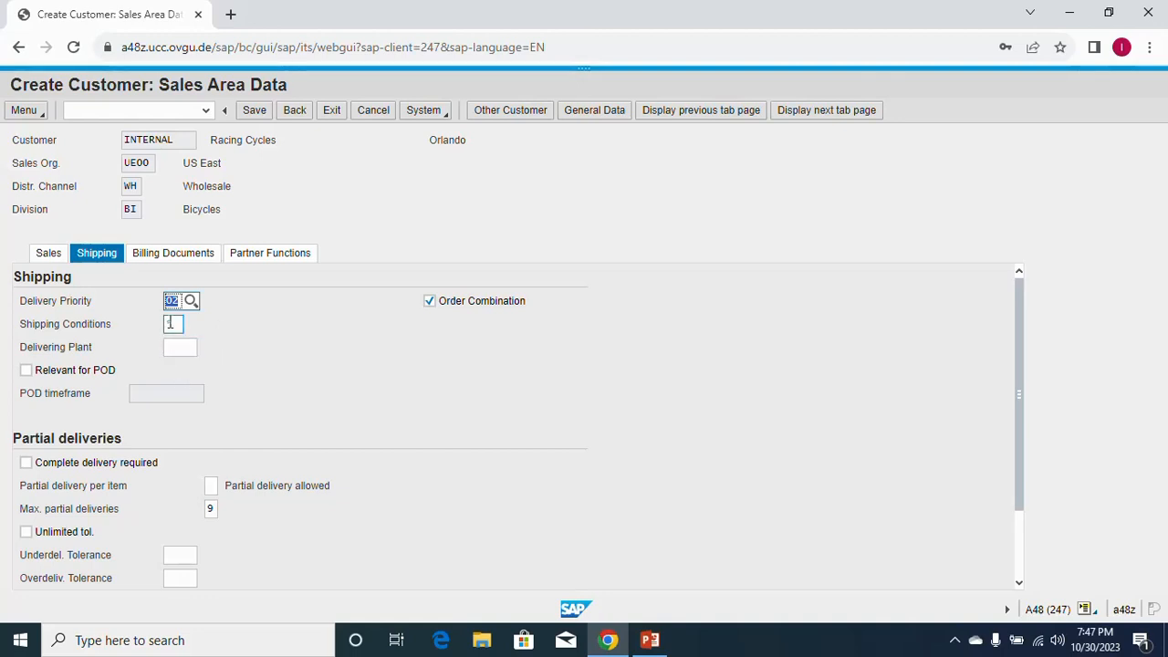
click(170, 324)
click(190, 326)
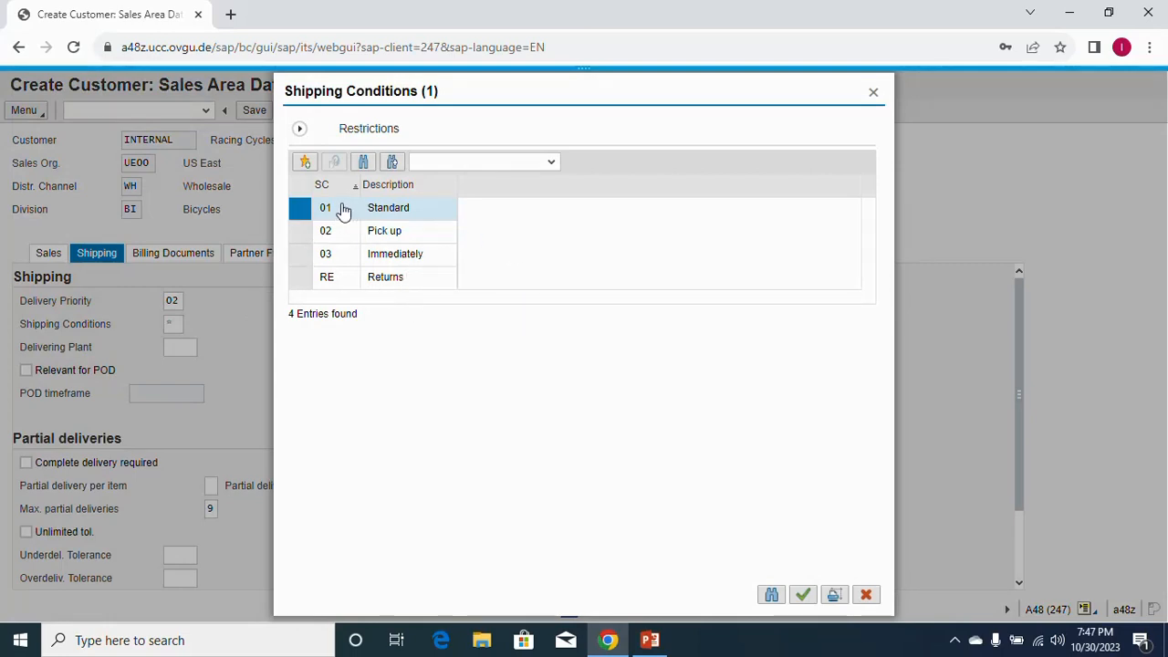
click(335, 213)
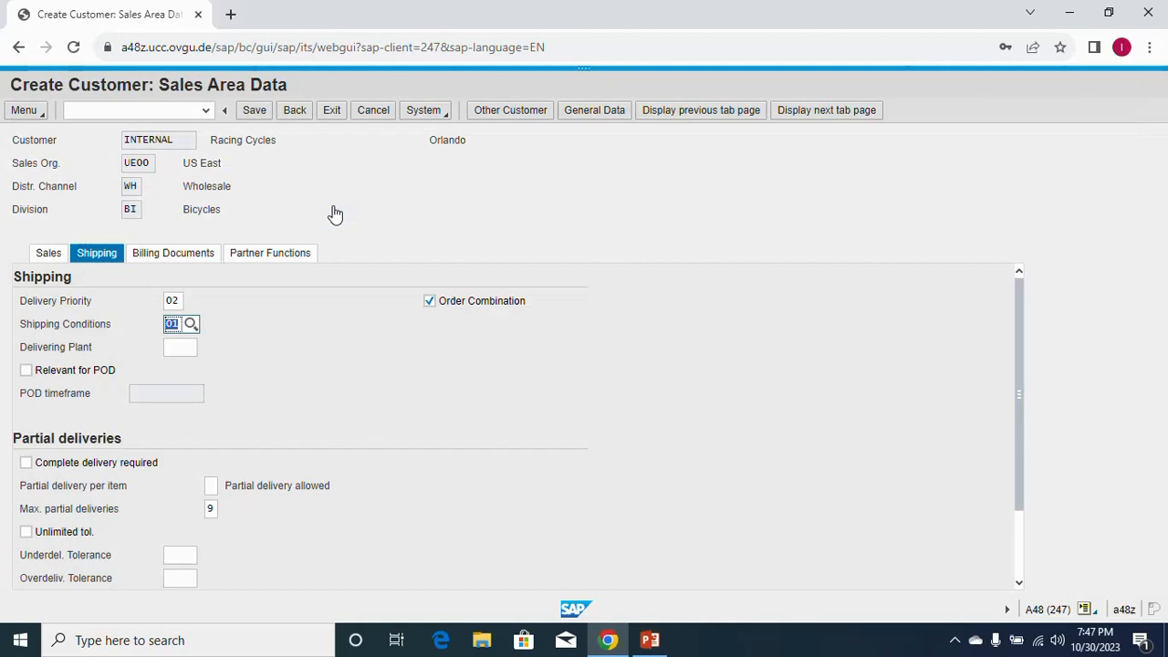
Set delivering plant MI00 (DC Miami) and change max partial deliveries to 3.
click(171, 351)
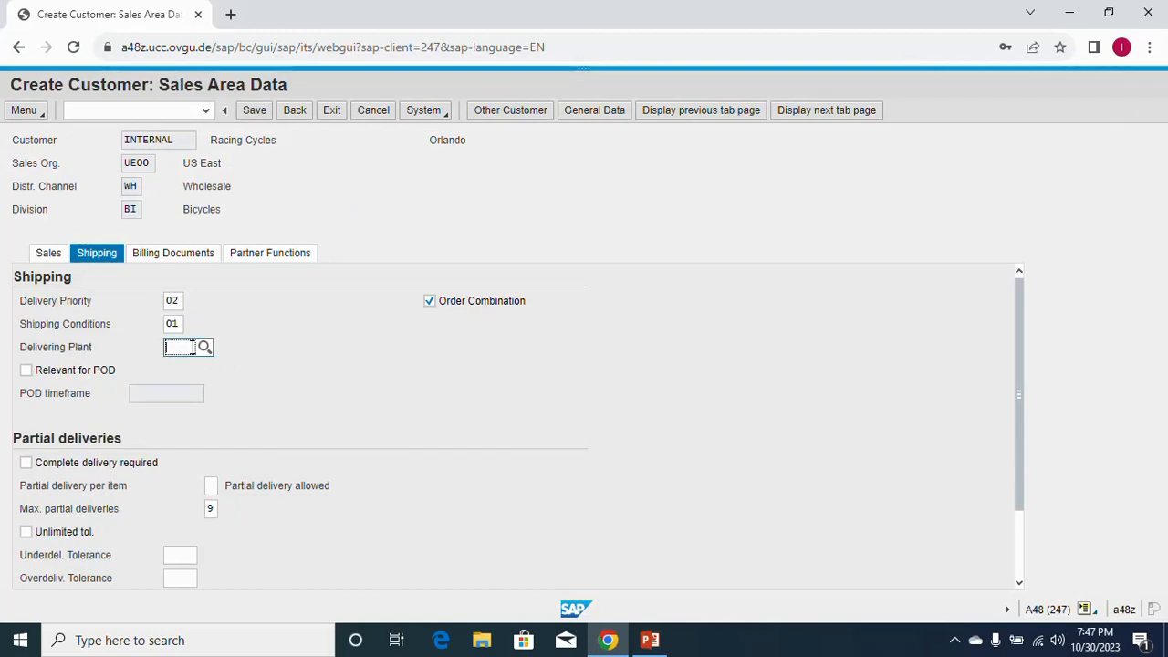
text(MI00)
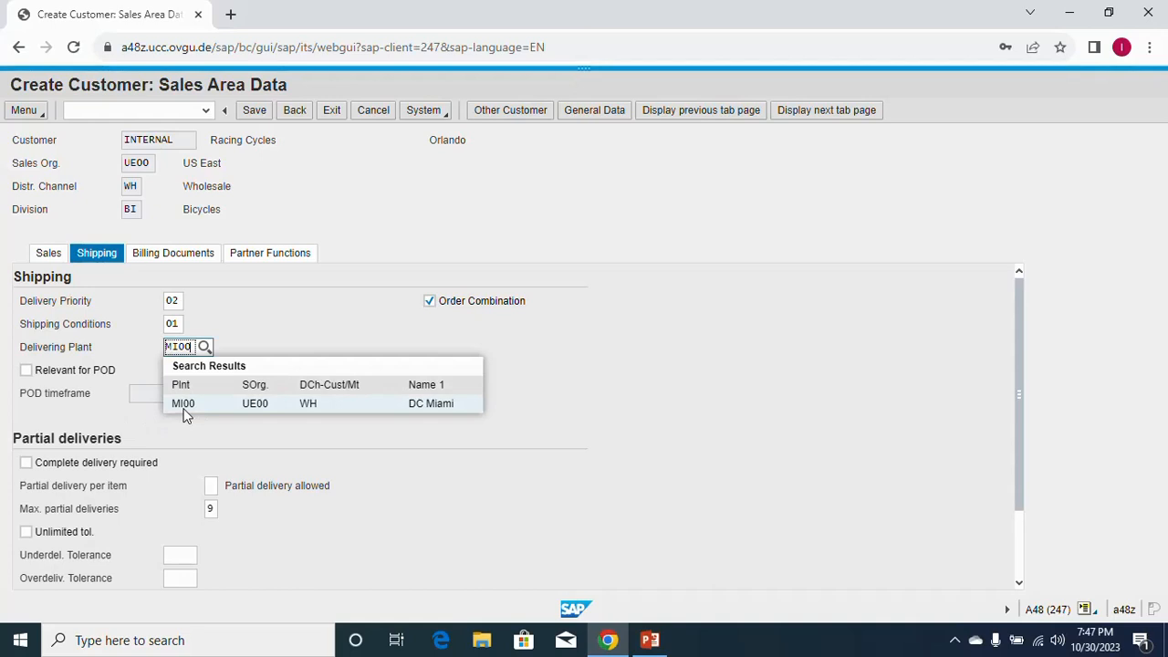
click(187, 405)
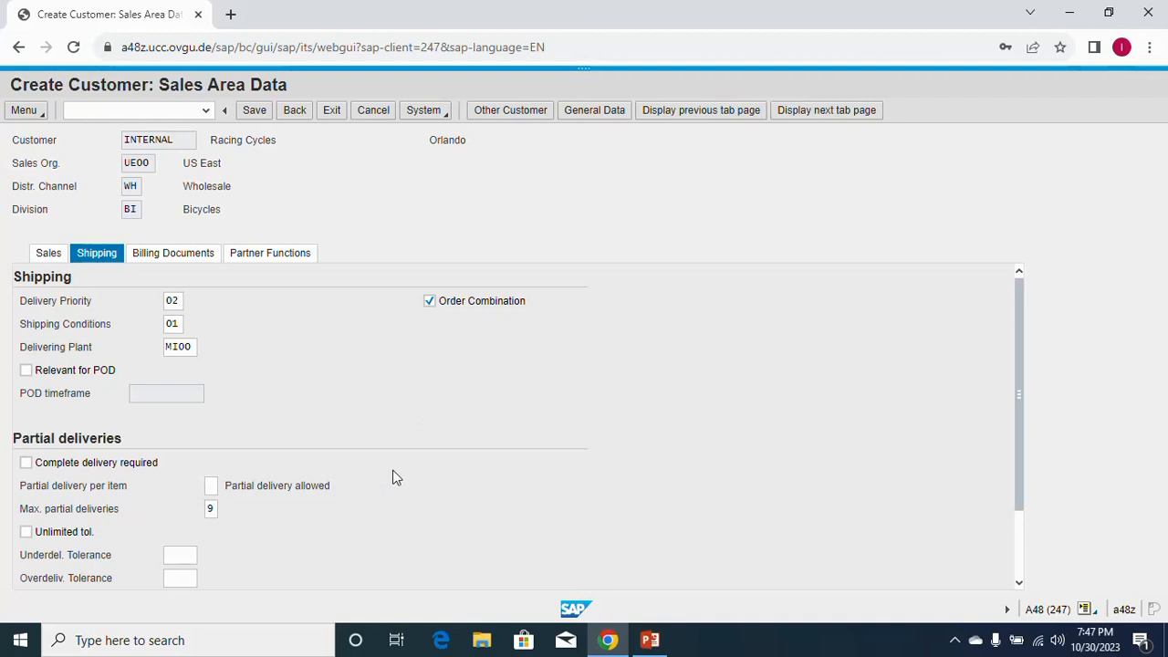
scroll(395, 476, down, 1)
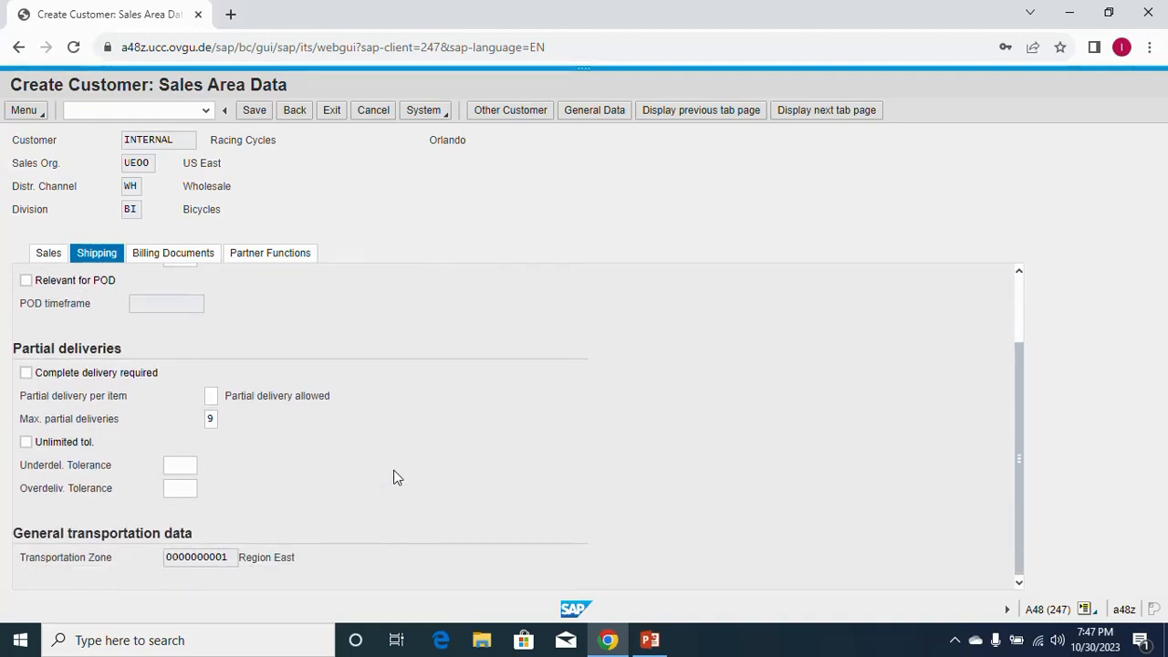
double_click(211, 419)
text(3)
click(359, 462)
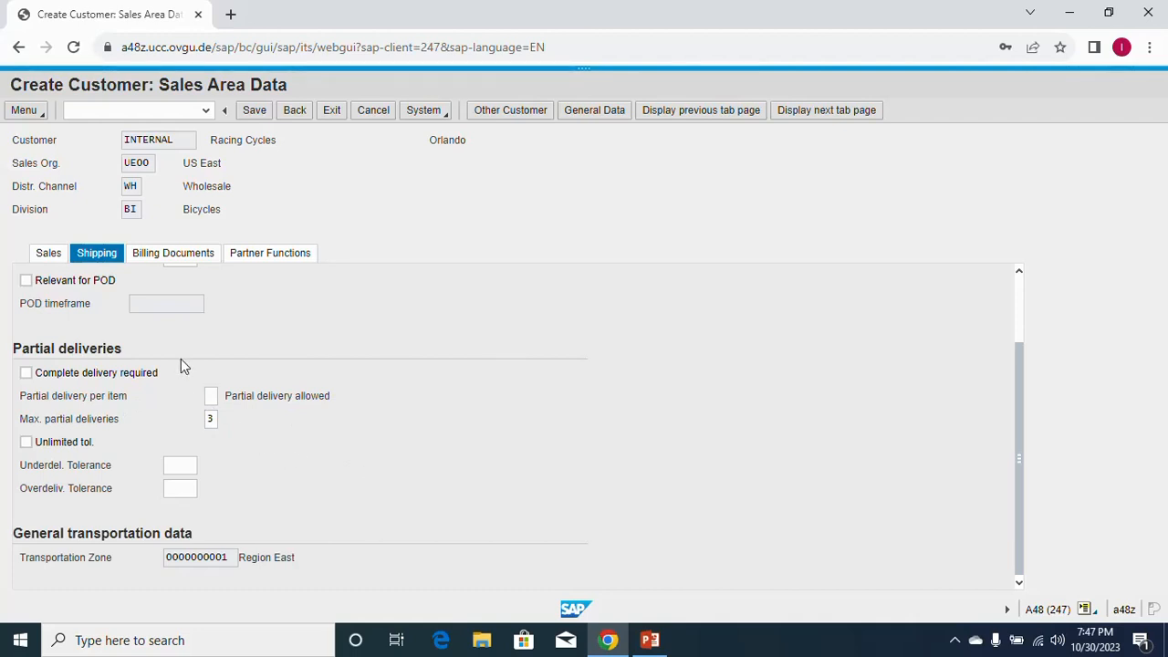
scroll(264, 356, up, 2)
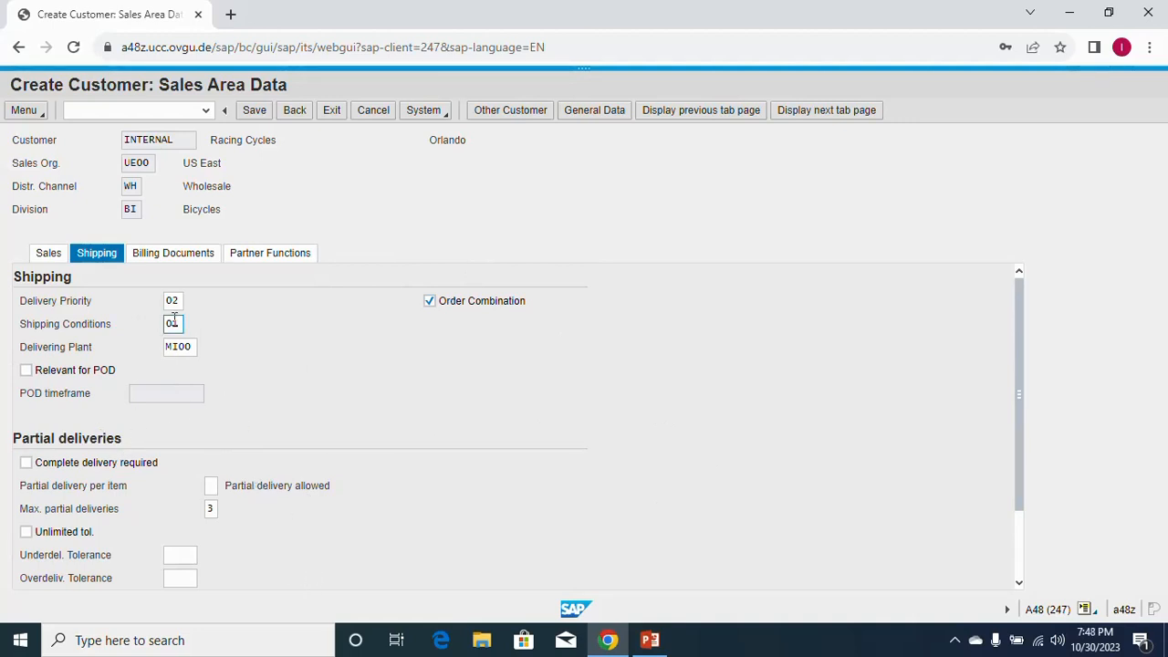
On Billing Documents, set Incoterms FOB (Free on board) with location Miami.
click(175, 261)
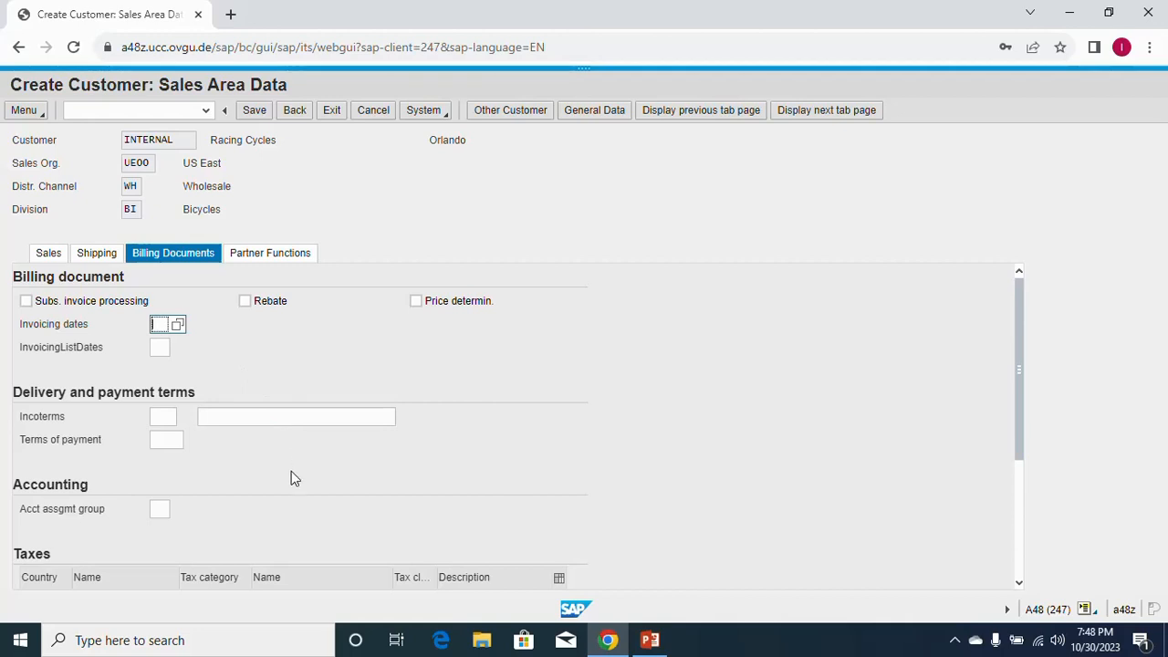
click(158, 417)
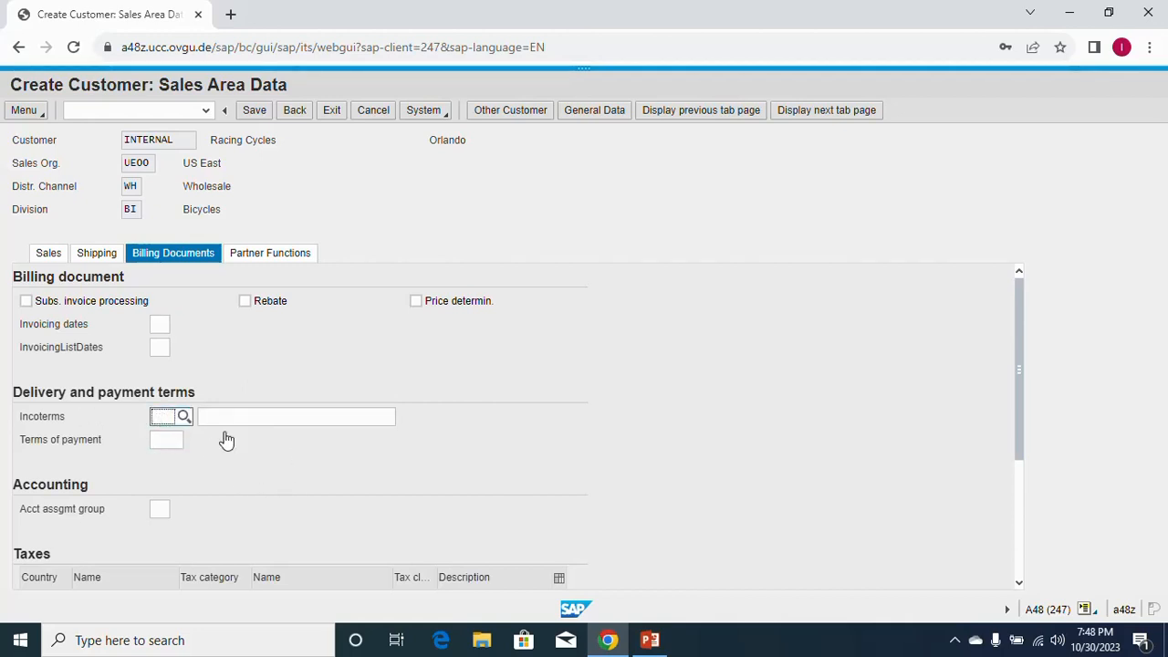
text(FOB)
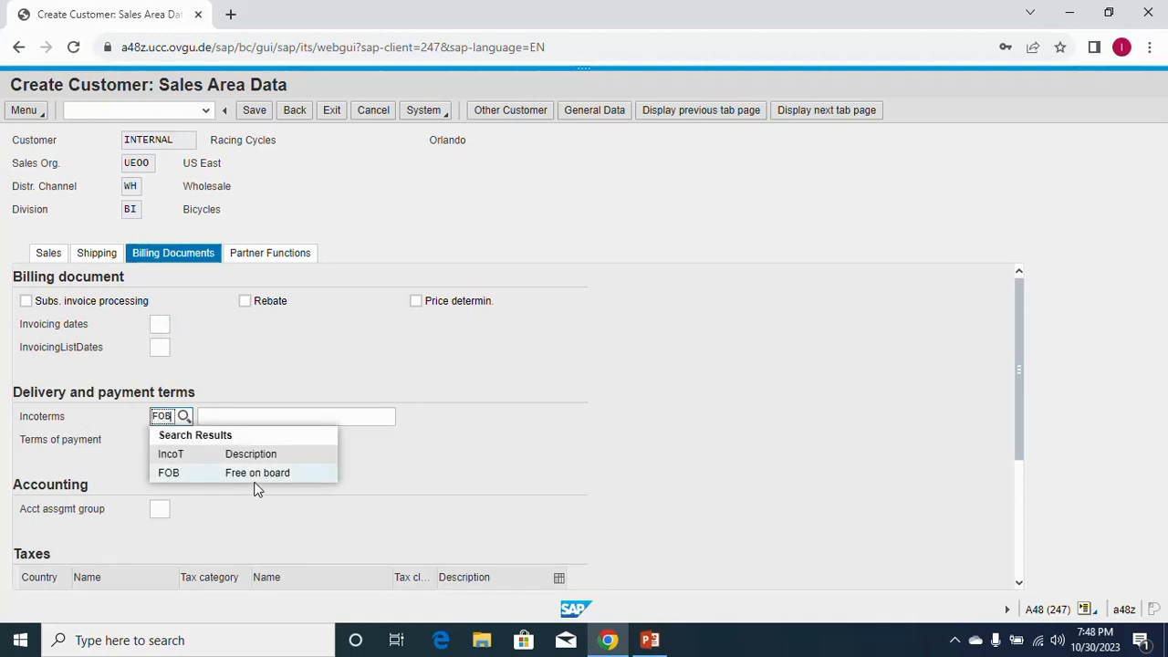
click(254, 475)
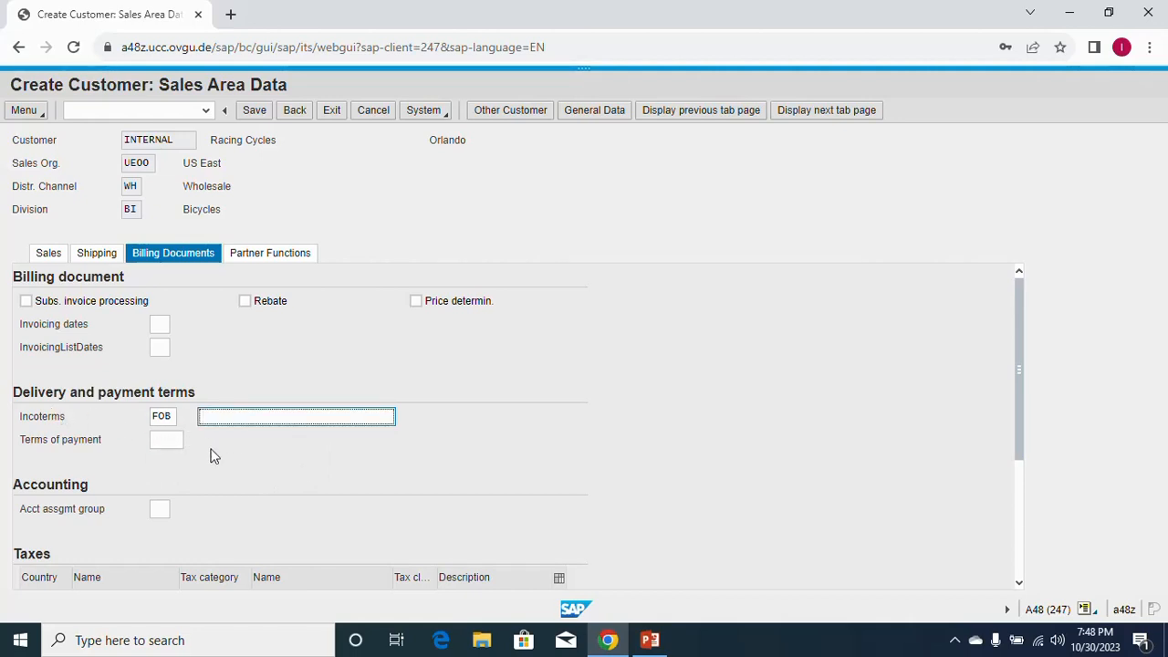
text(Miami)
click(219, 461)
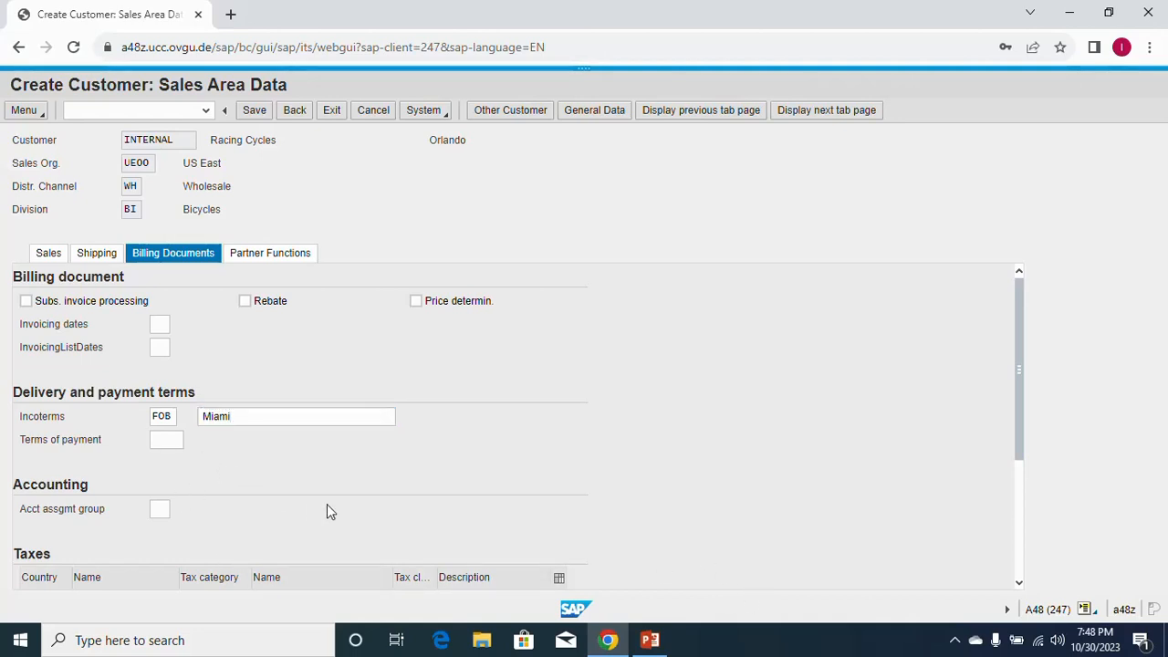
click(165, 416)
Set payment terms 0001 and account assignment group 01 Domestic Revenues.
click(171, 439)
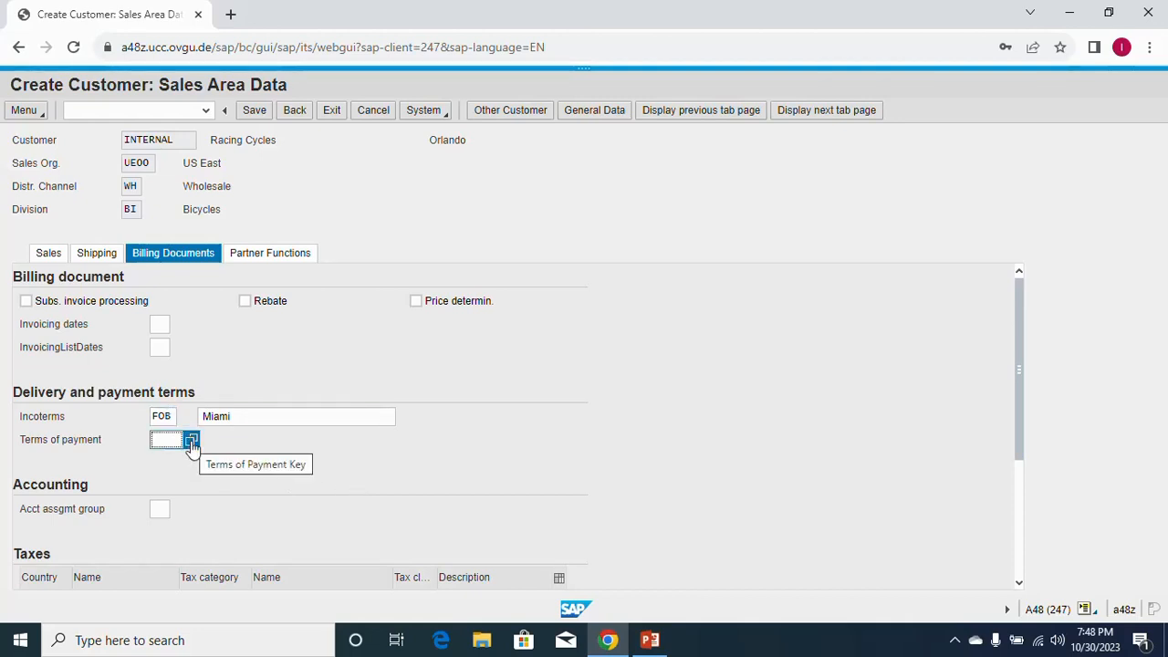
click(191, 442)
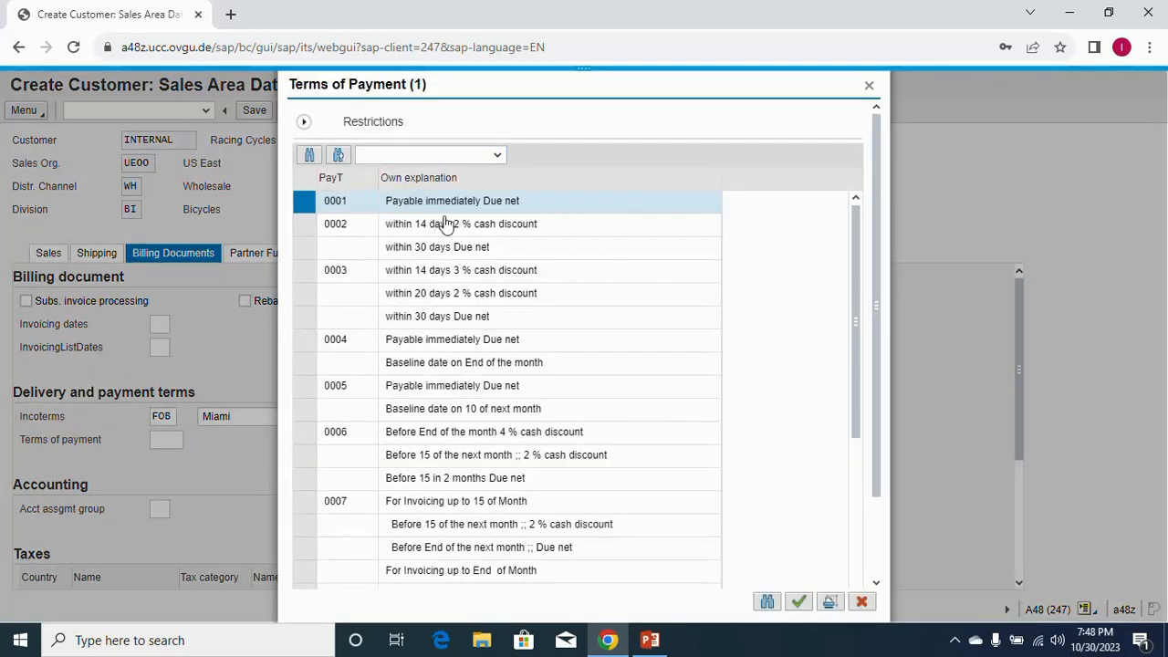
double_click(347, 206)
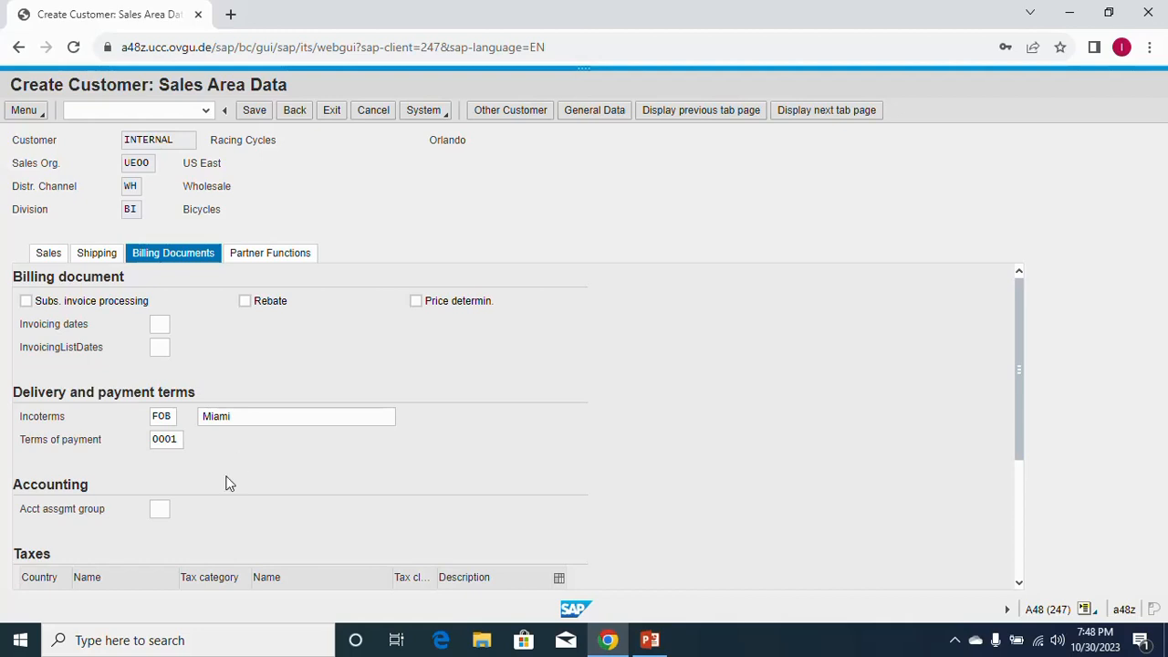
click(168, 514)
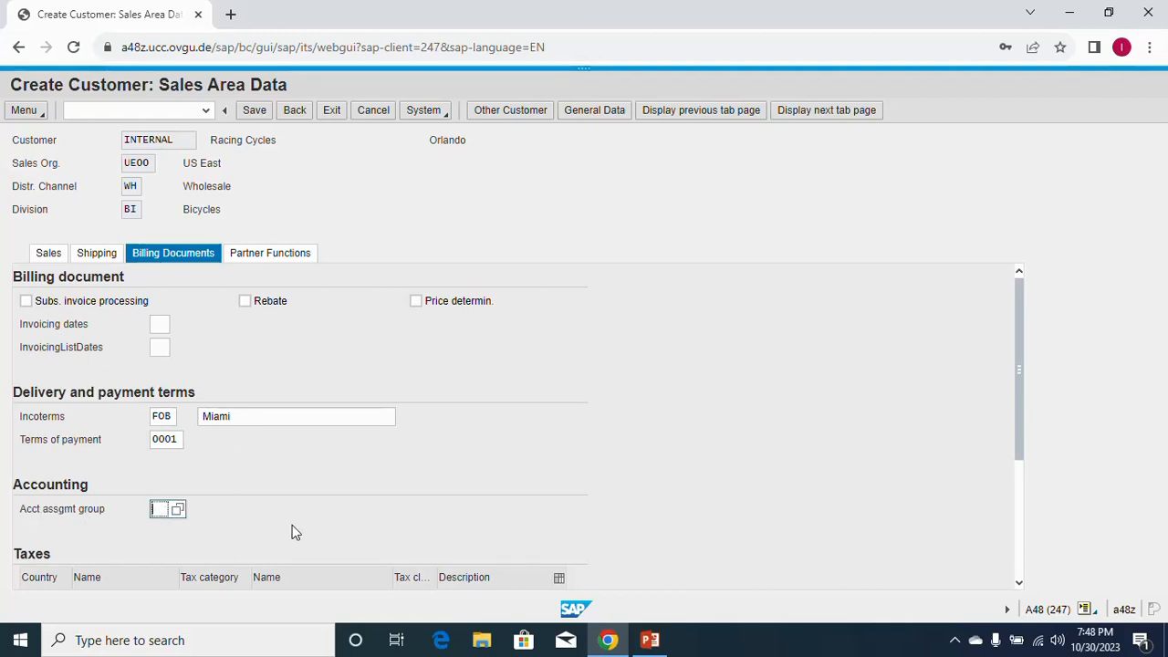
click(178, 512)
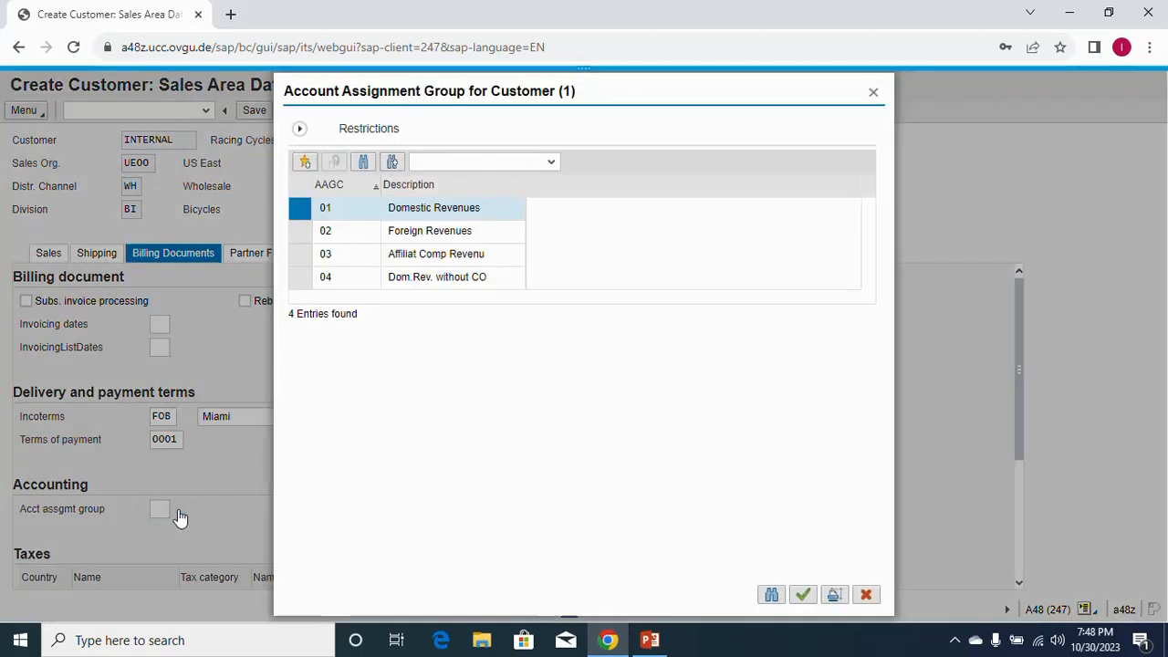
double_click(342, 214)
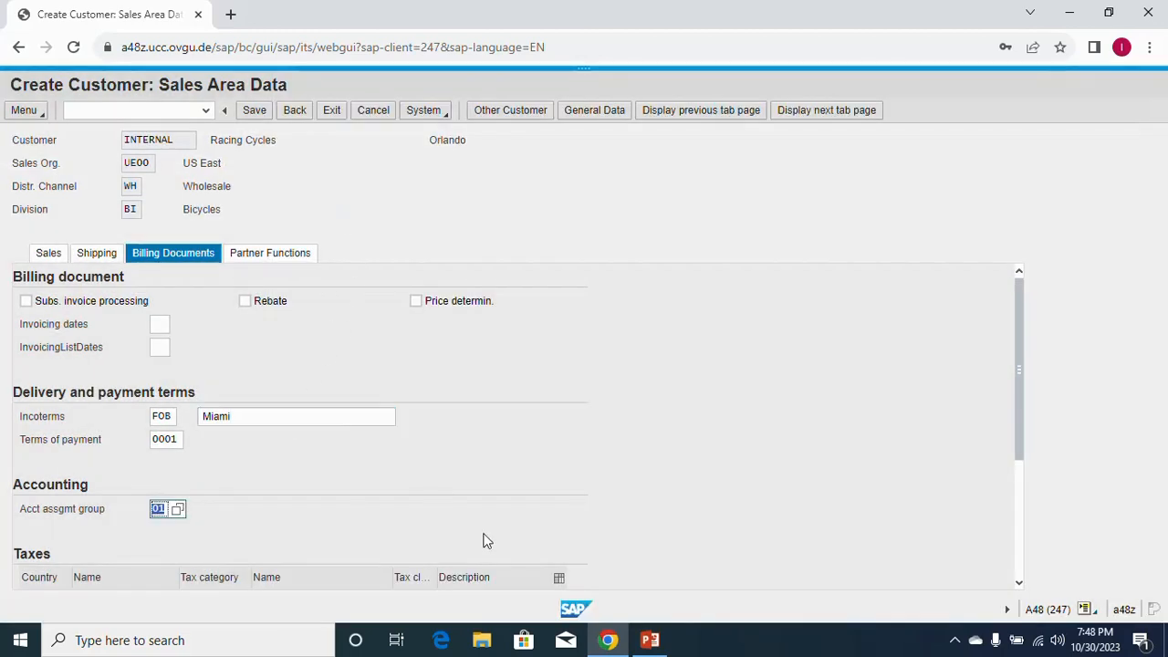
click(303, 483)
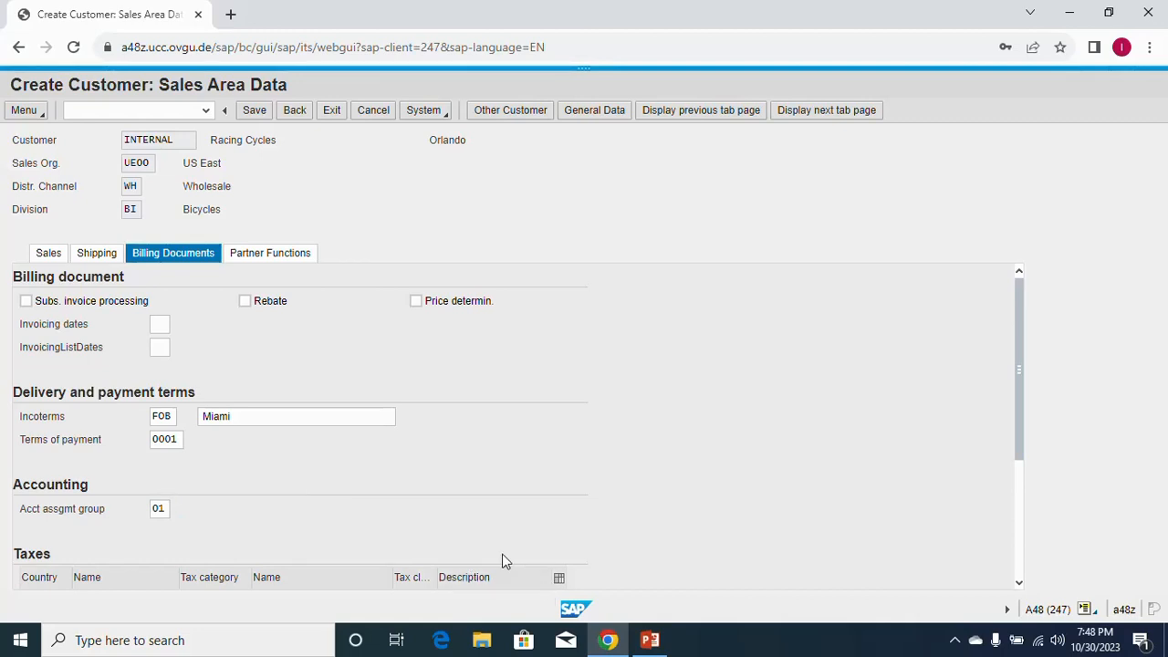
Enter tax class 0 for County, City and Tax Jurisdiction taxes and save the customer.
scroll(504, 560, down, 3)
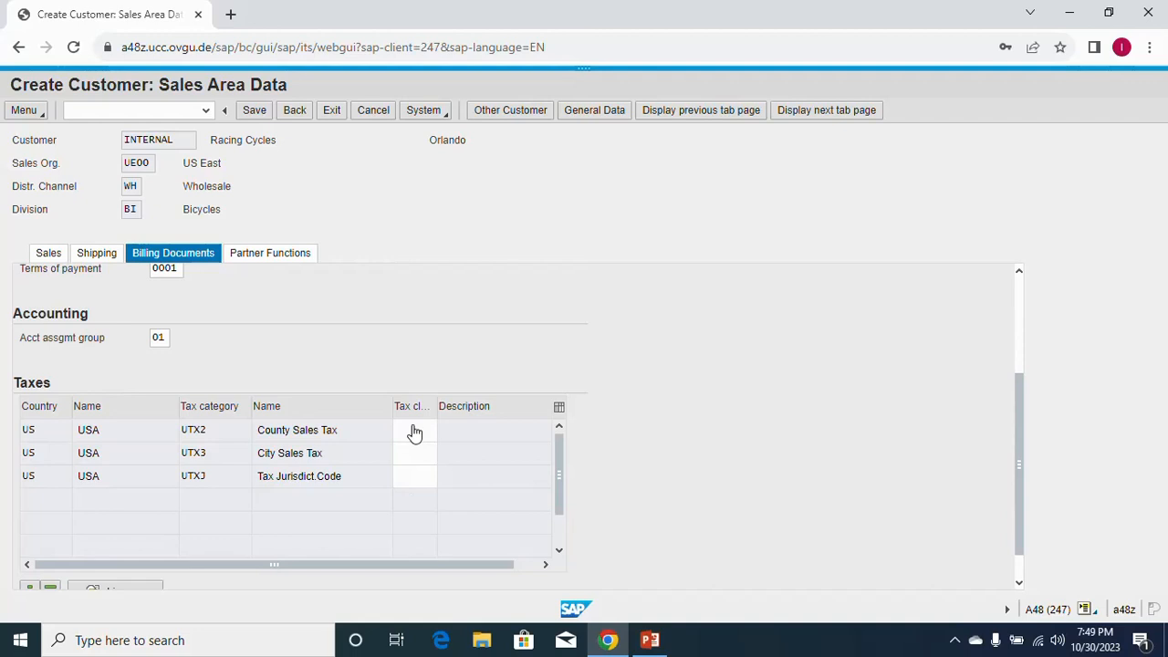
click(411, 440)
text(0)
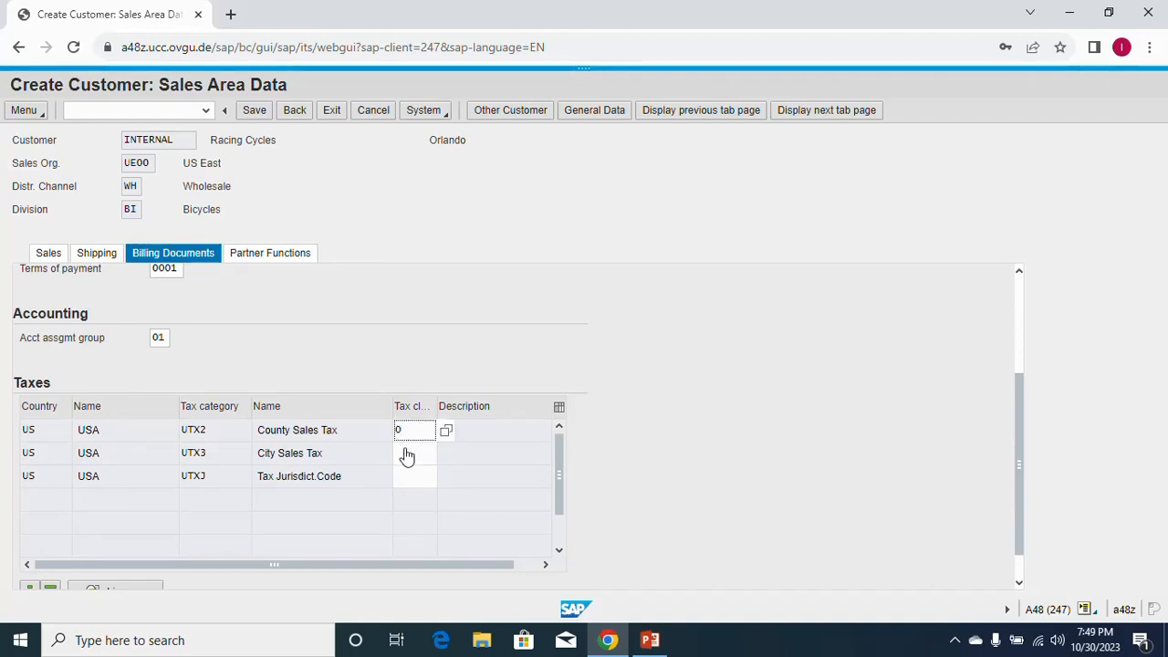
click(407, 456)
text(0)
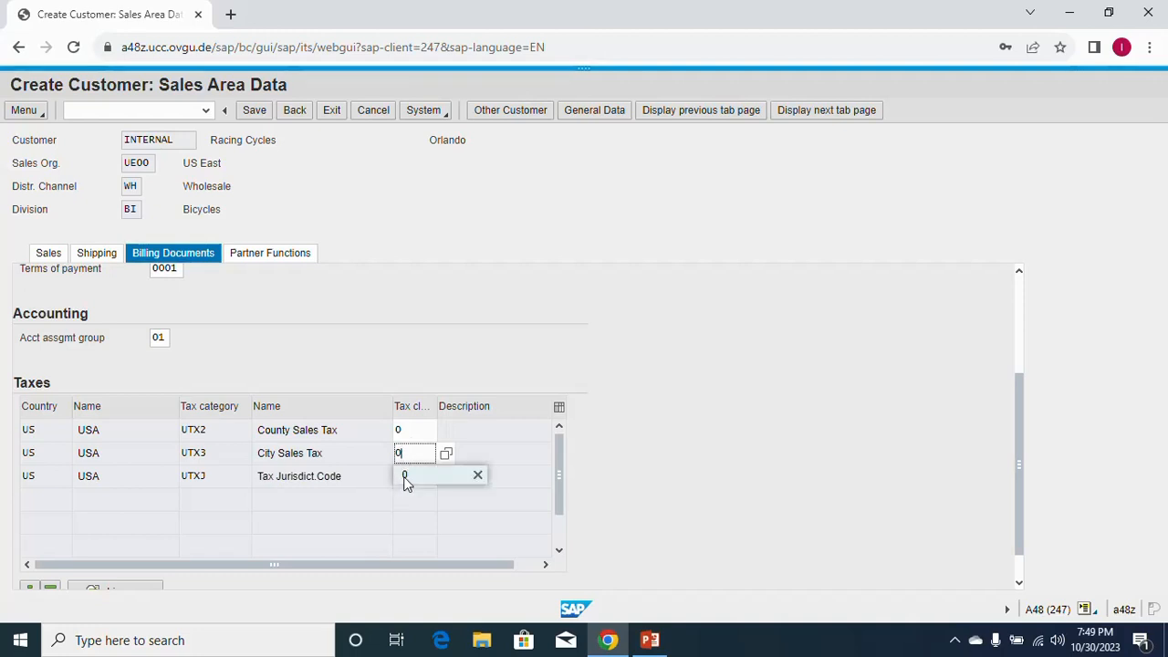
click(407, 478)
click(405, 480)
text(0)
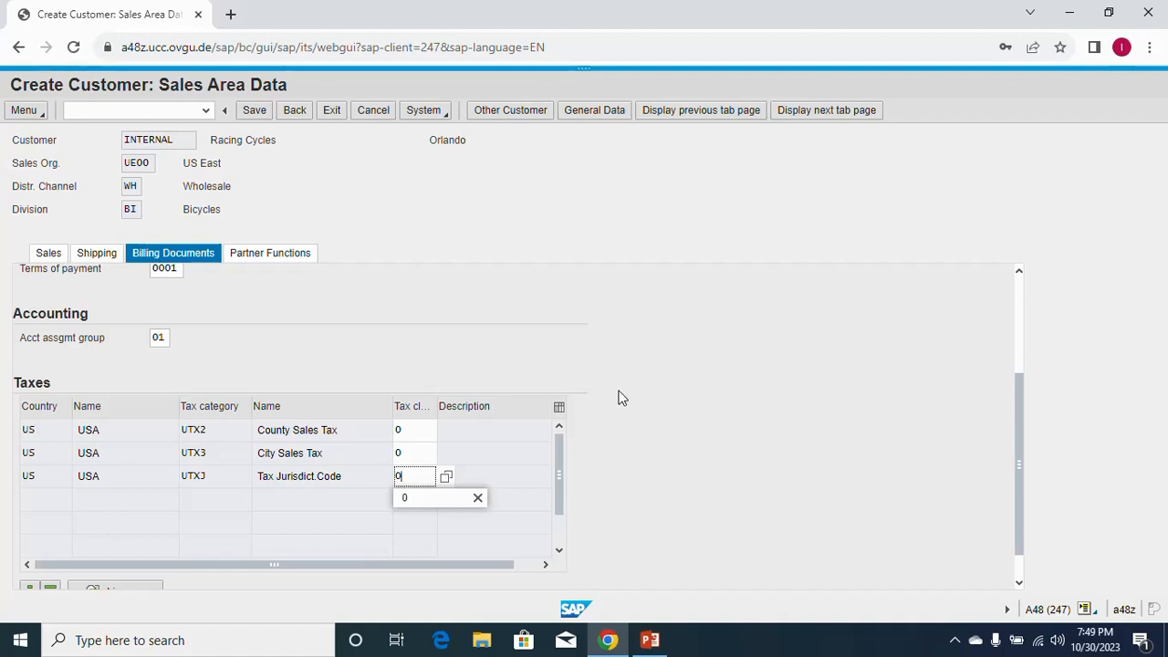
click(256, 111)
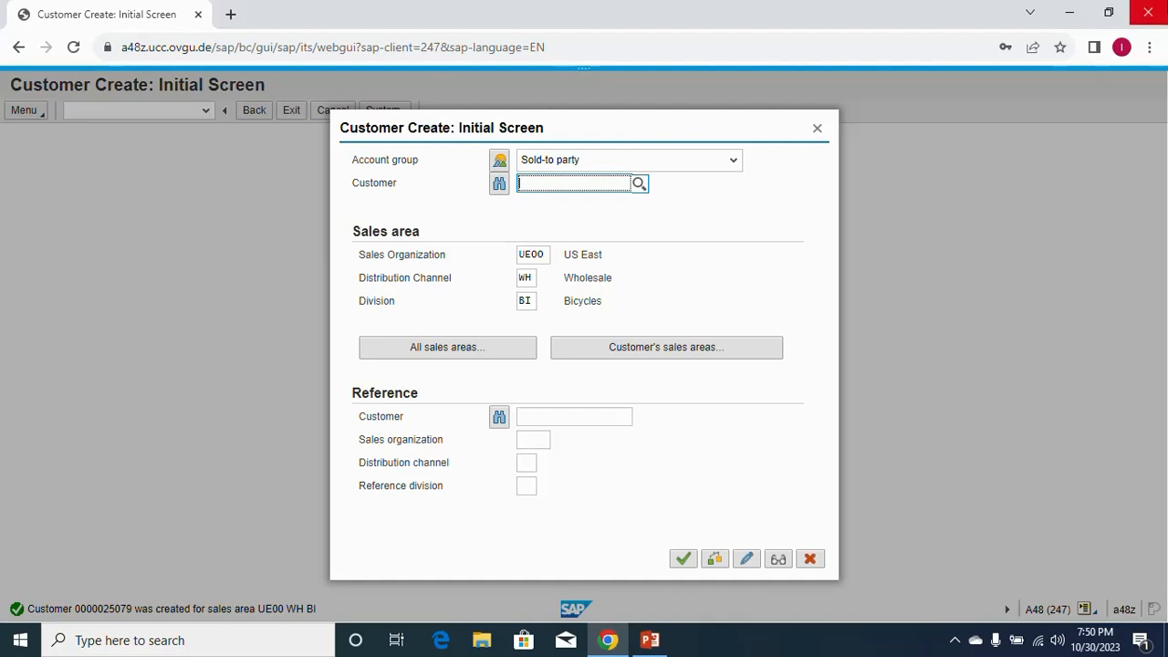
Close the create-customer dialog and launch Contact Person Create from the Easy Access tree.
click(817, 130)
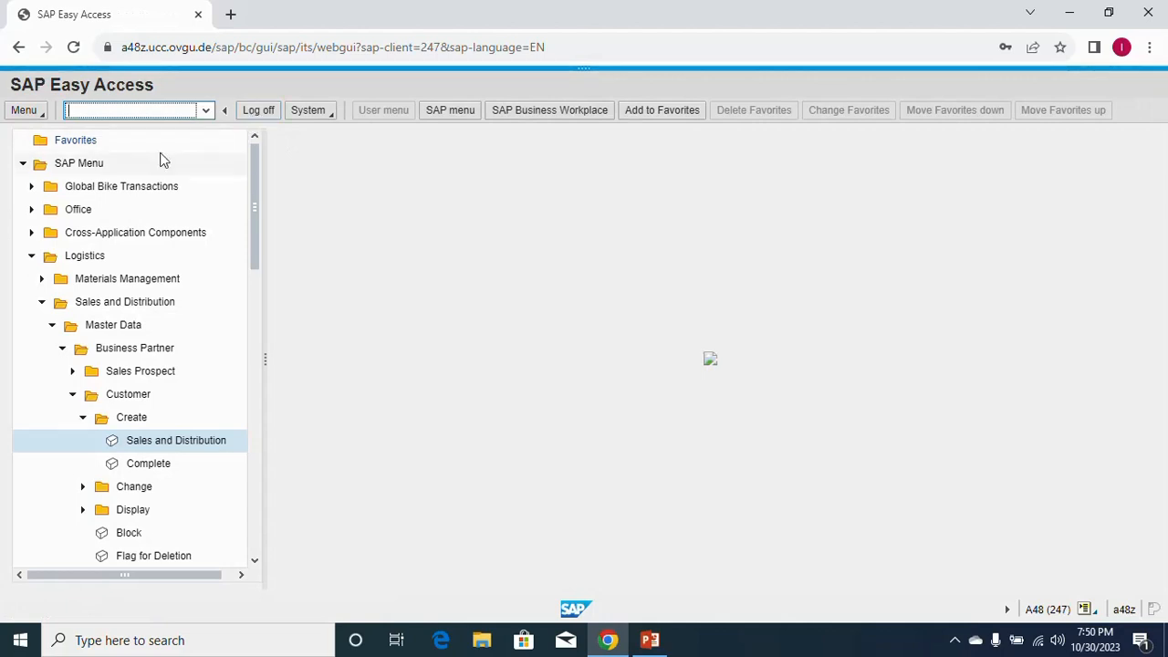
click(82, 419)
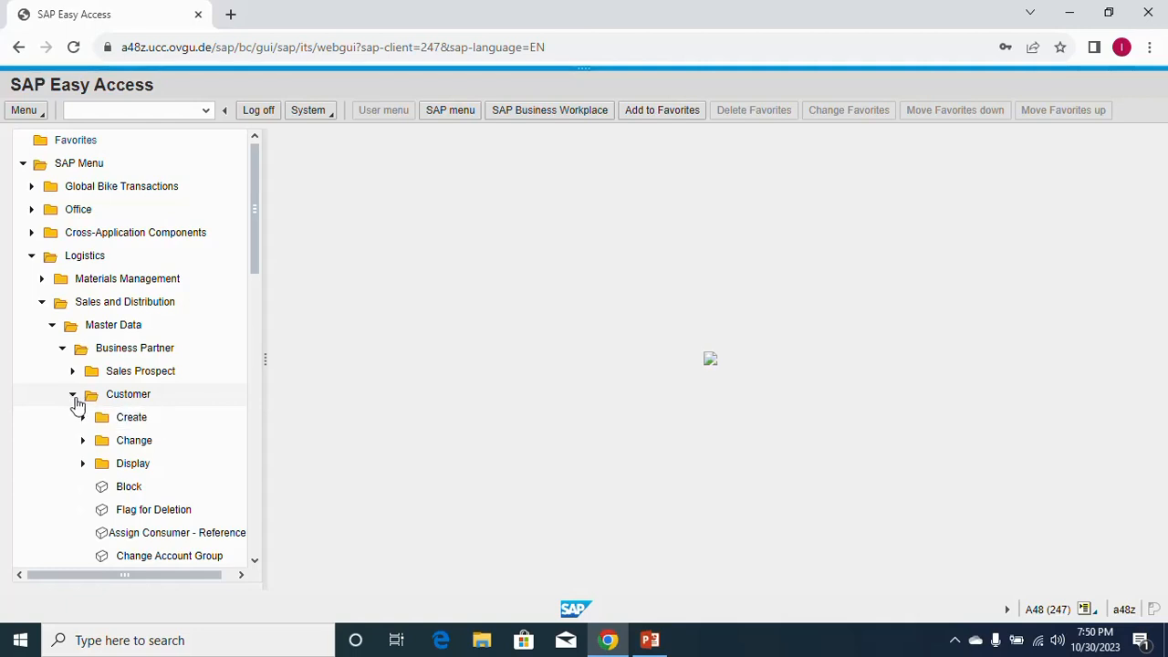
click(73, 396)
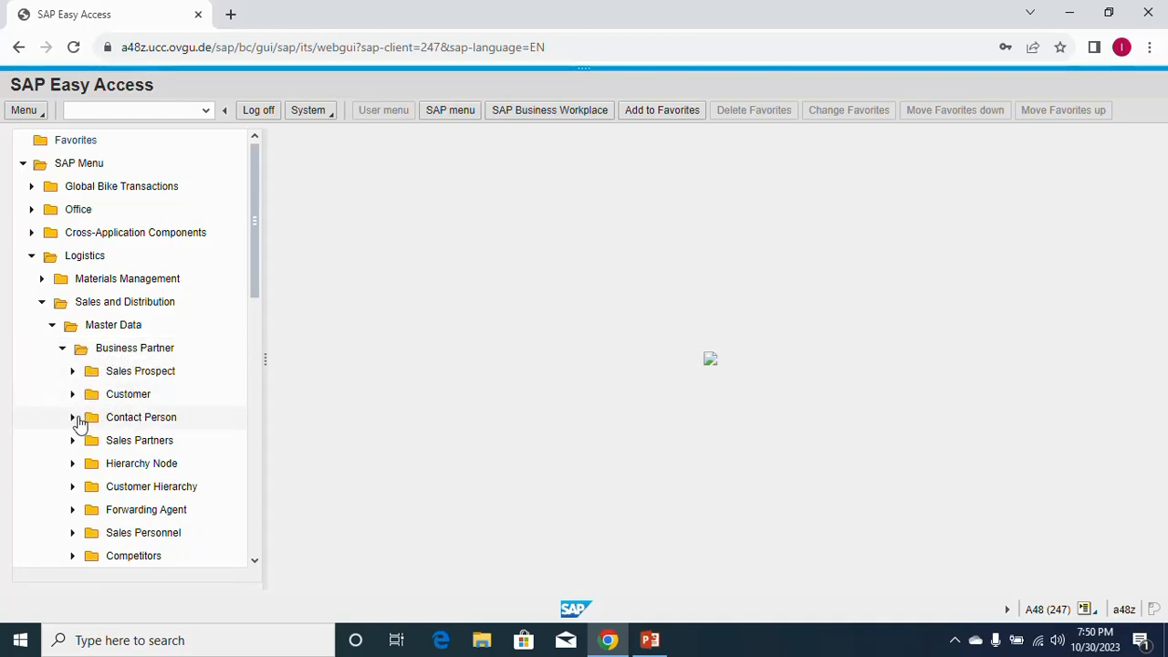
click(74, 420)
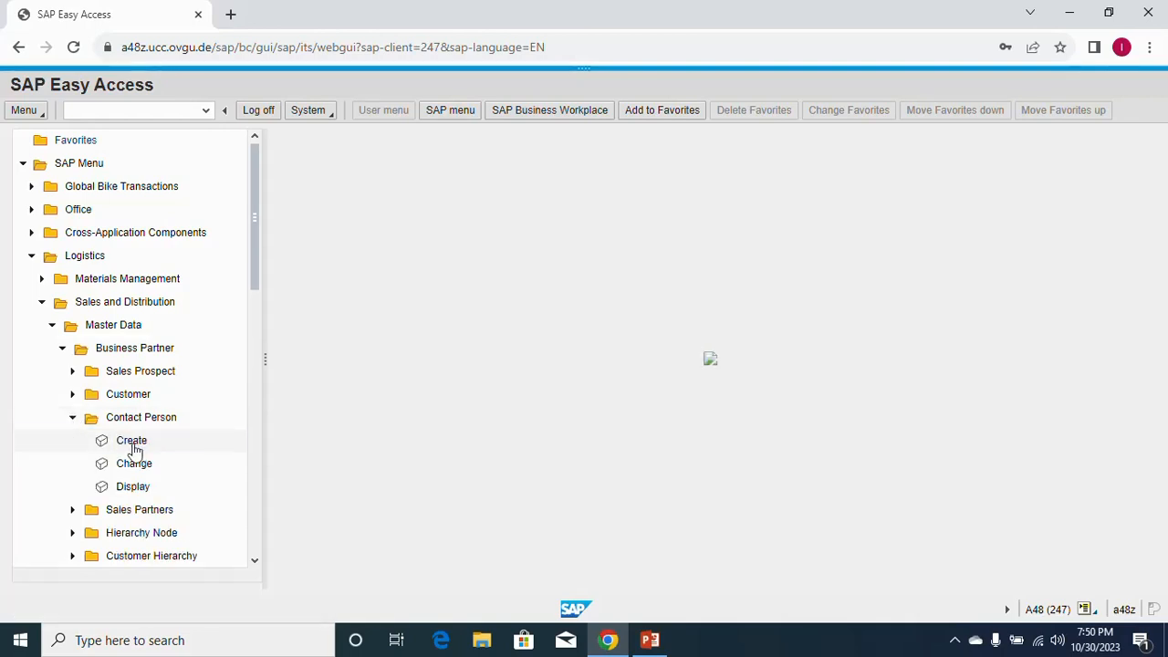
click(133, 447)
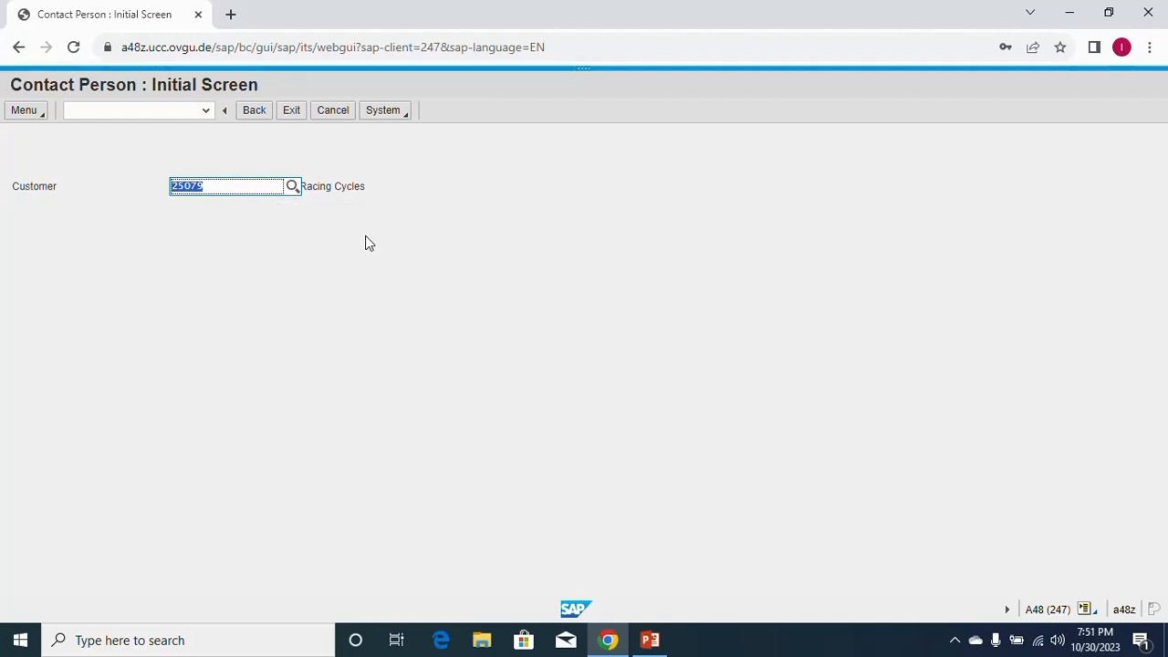
Search customers with '*110', pick Racing Cycles in Orlando, and continue to contact creation.
click(292, 188)
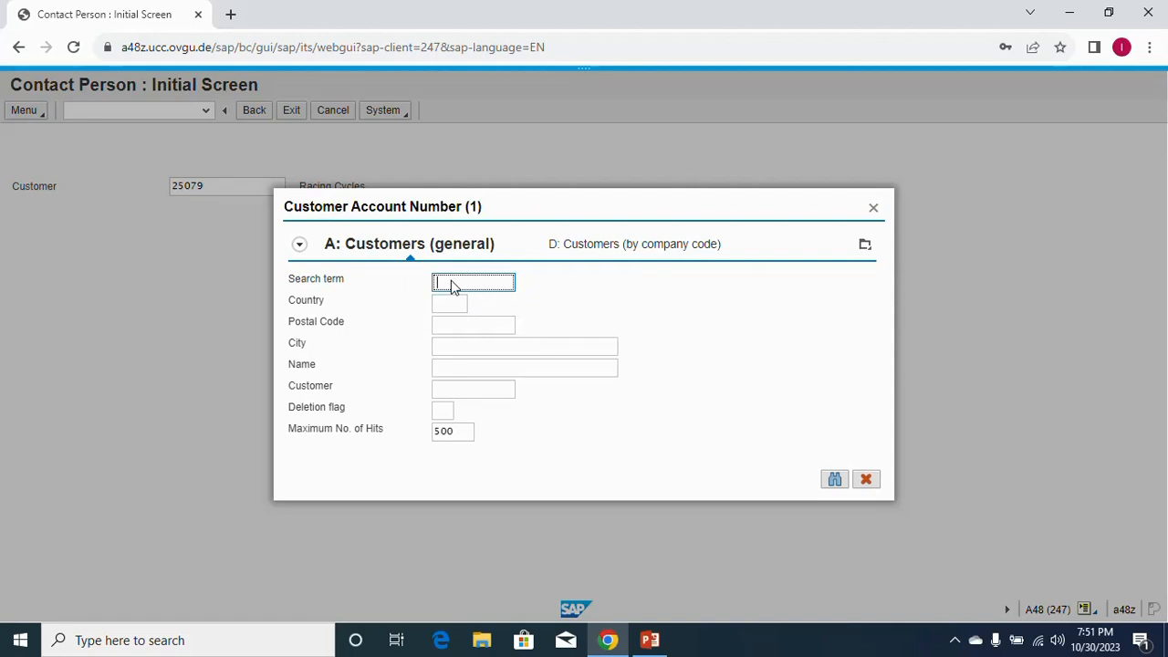
text(*110)
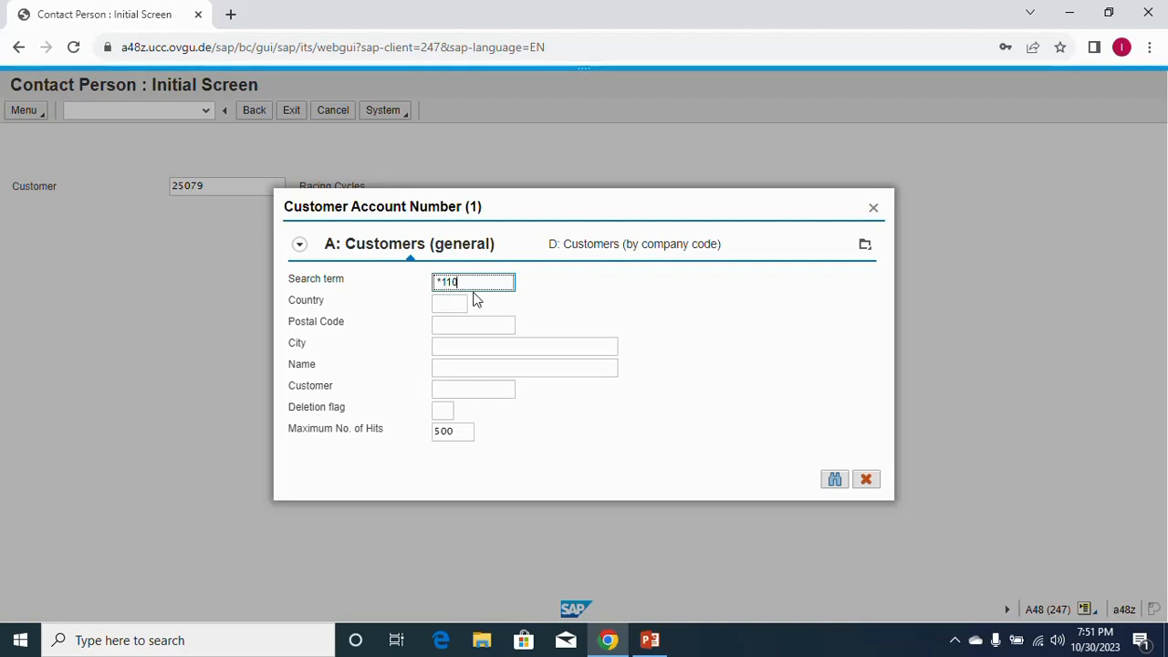
click(834, 481)
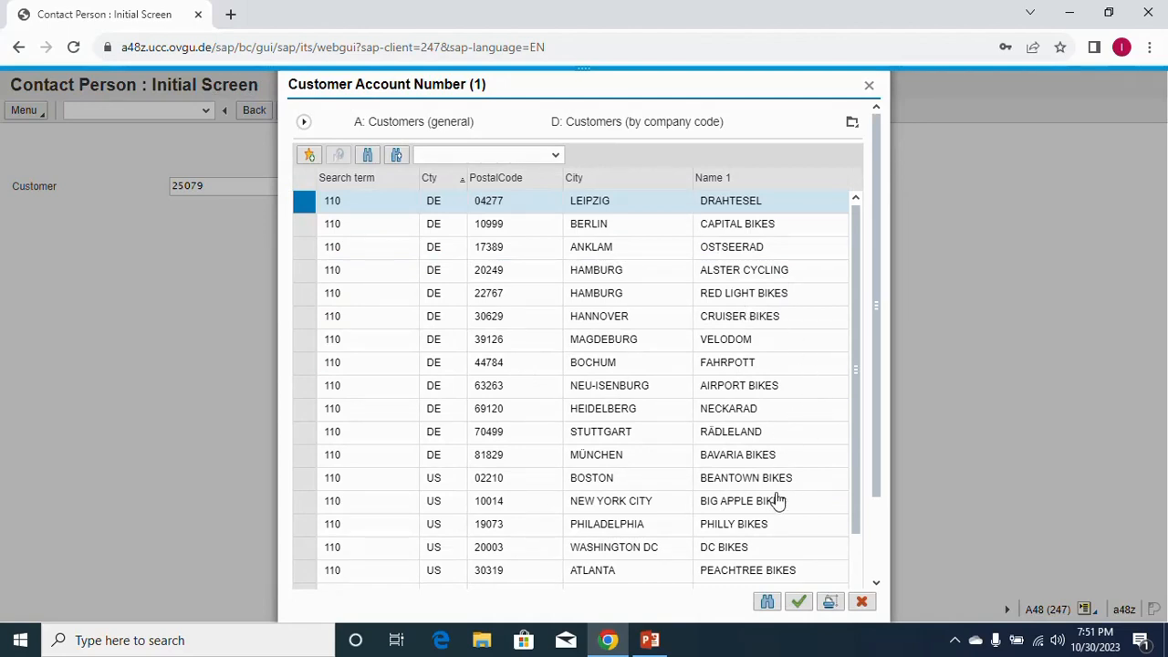
scroll(772, 494, down, 3)
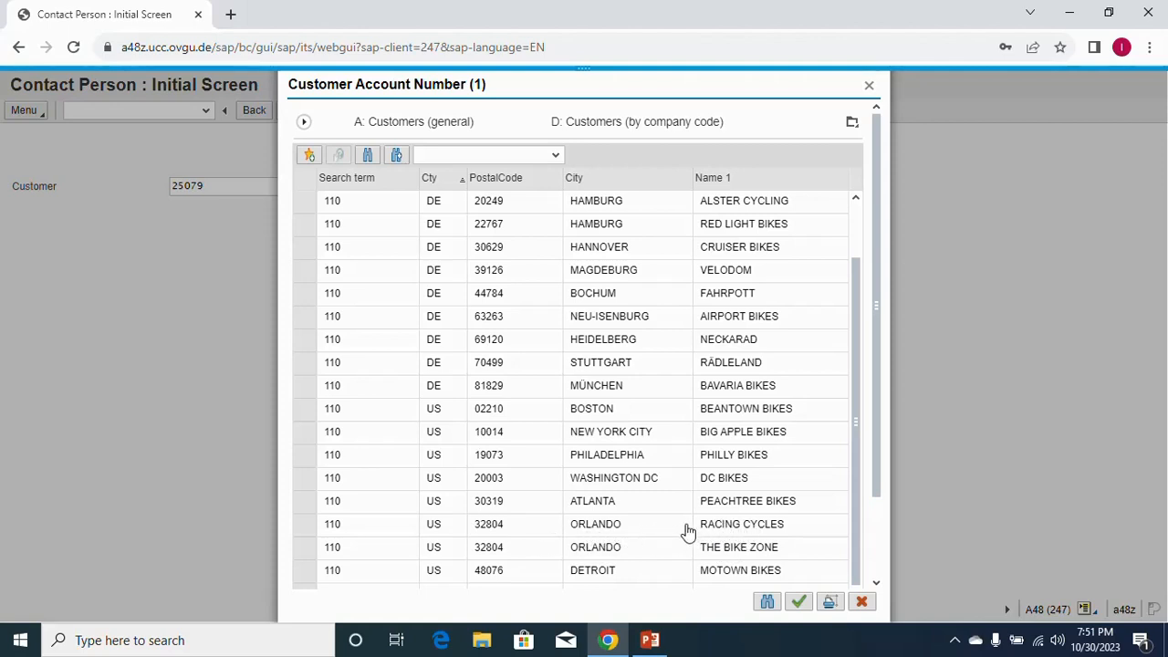
double_click(606, 528)
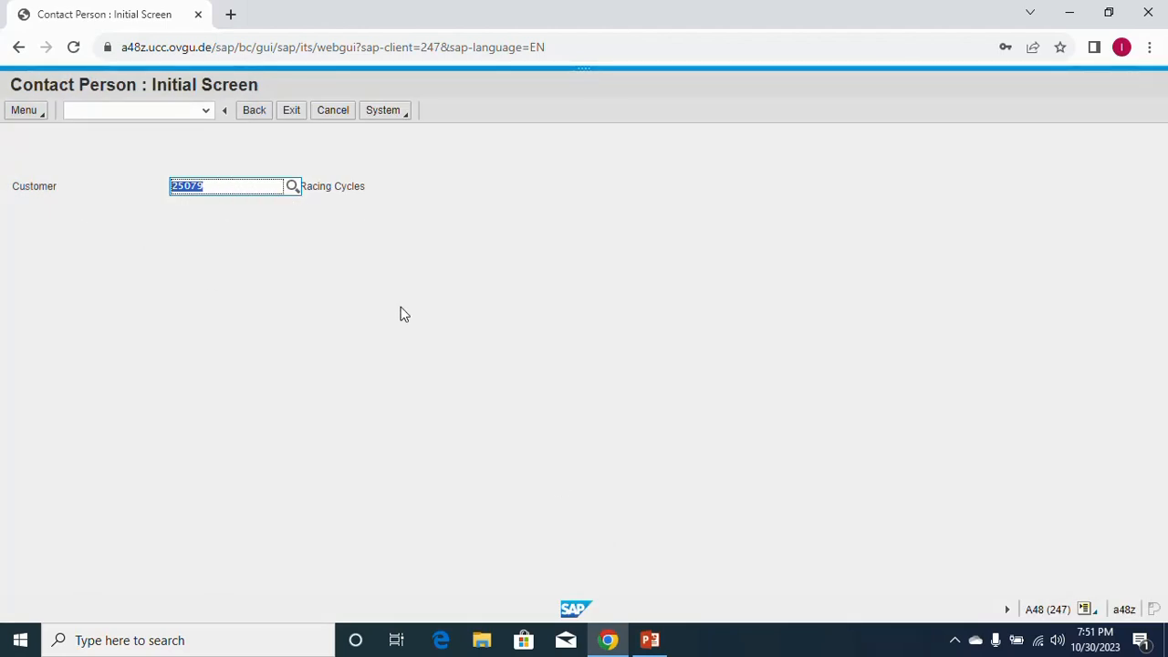
key(Return)
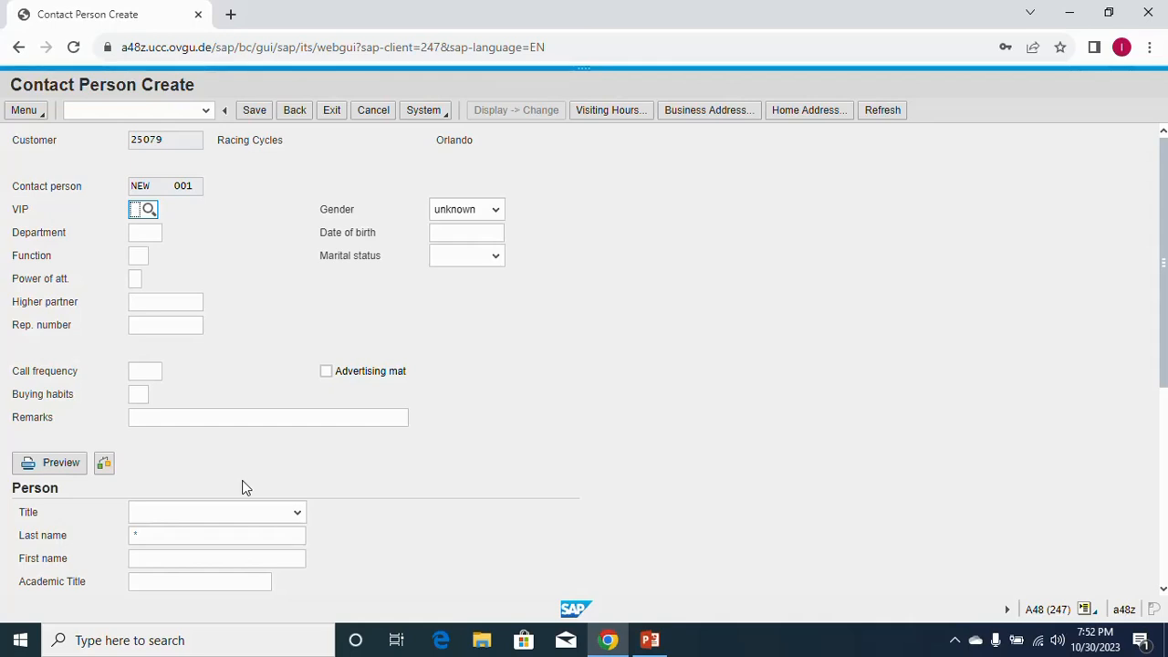
Set VIP classification to Management (1) and department to Purchasing (0002).
click(148, 213)
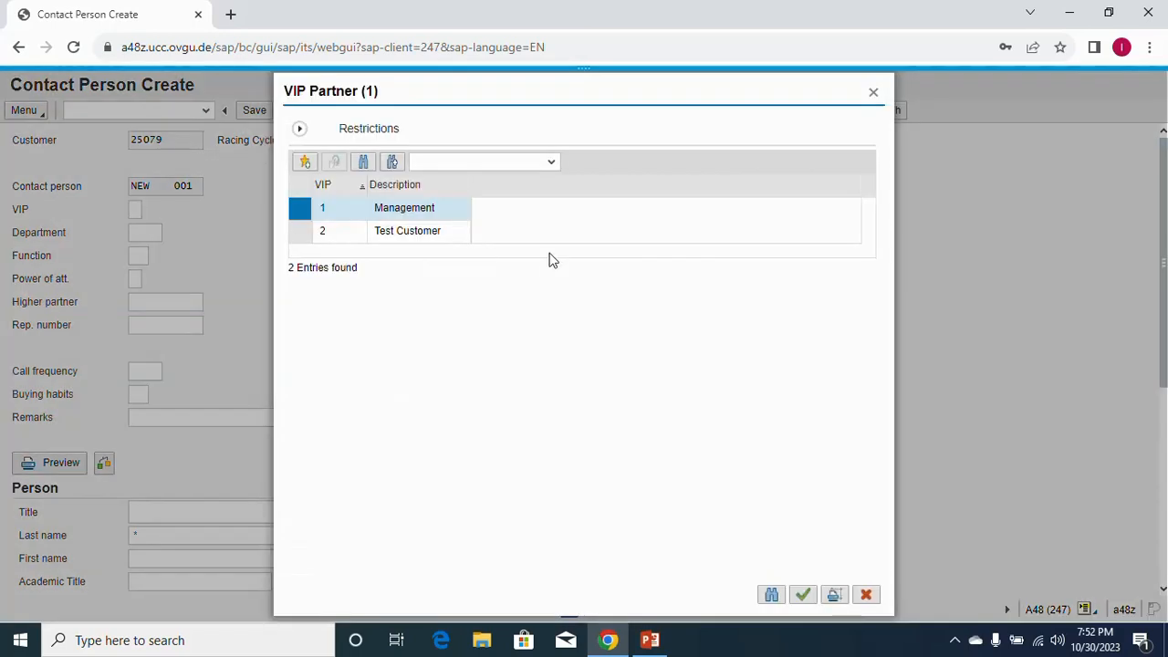
click(405, 210)
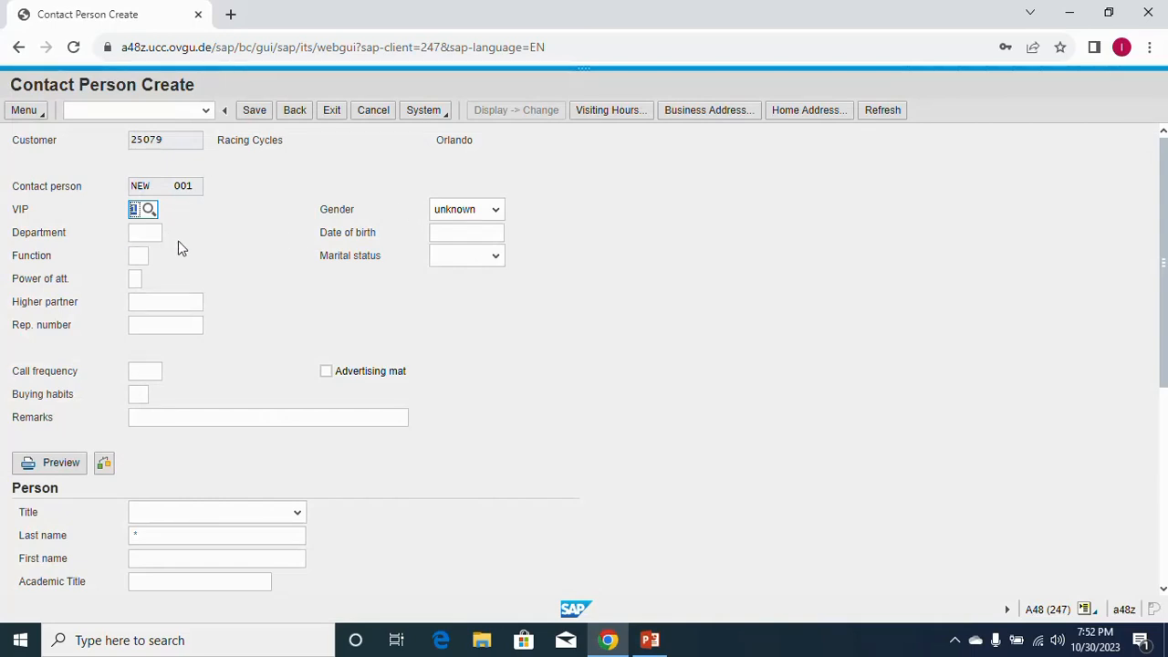
click(139, 233)
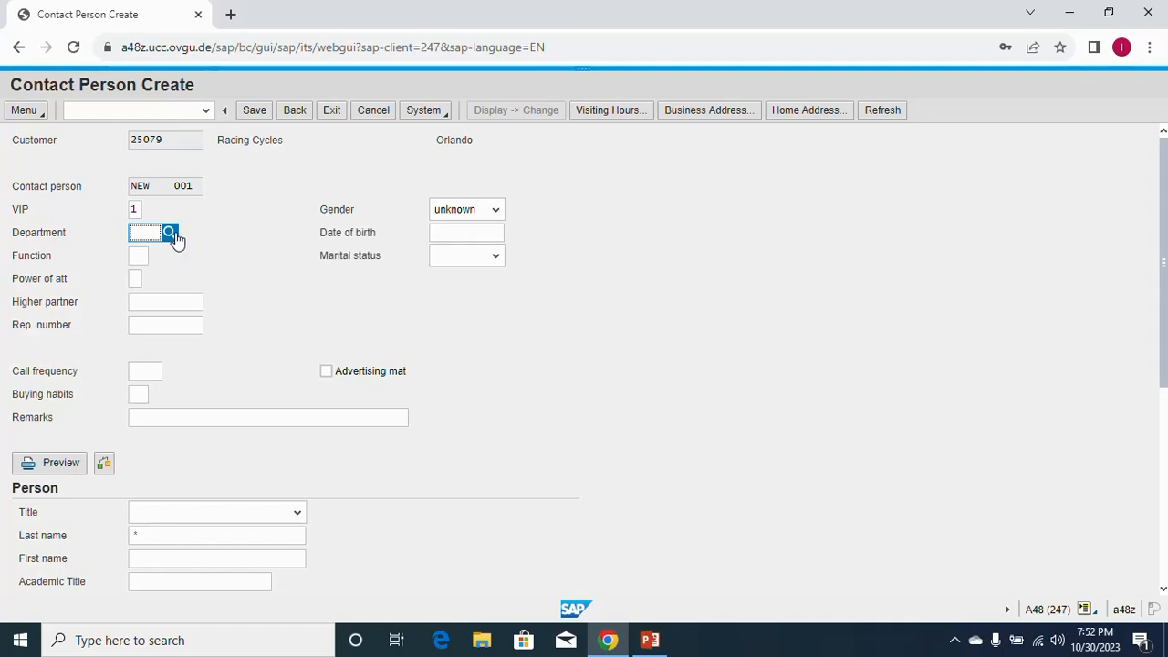
click(170, 233)
click(331, 231)
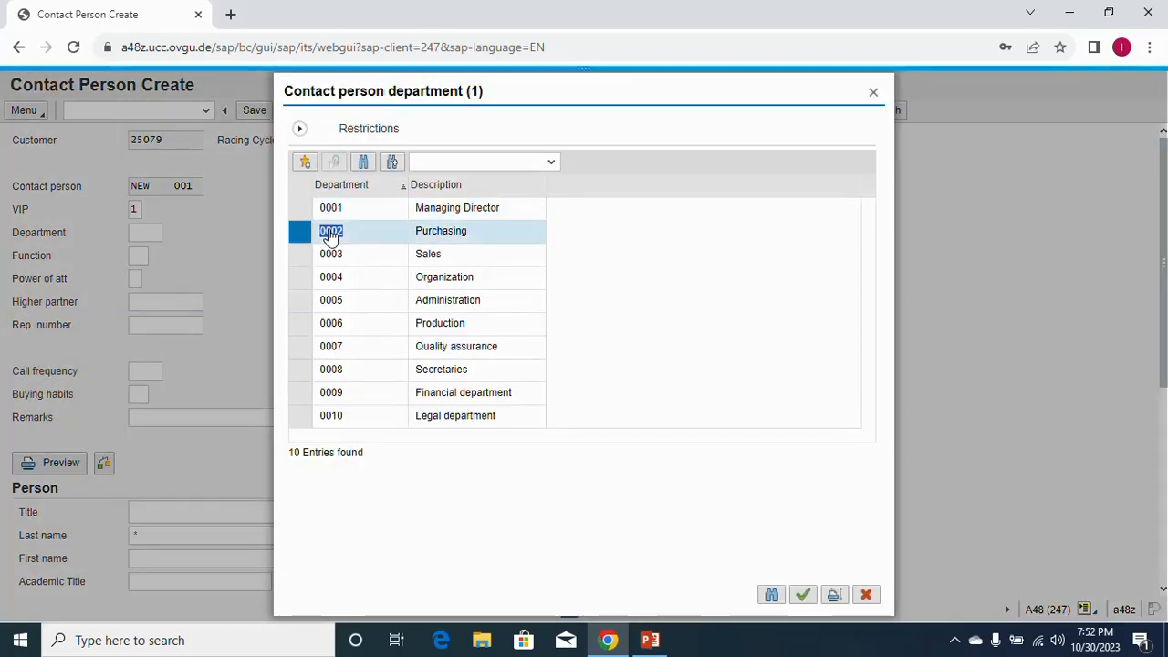
double_click(331, 232)
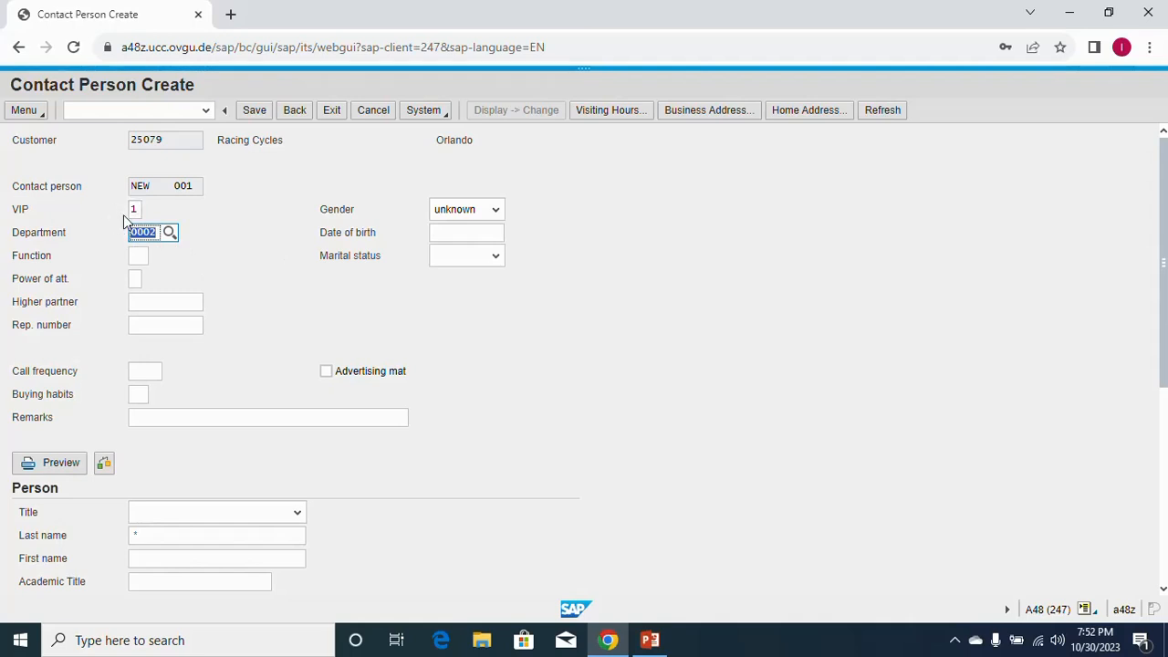
Set function to Head of Purchasing (02) and call frequency to Weekly (0002).
click(141, 256)
click(156, 258)
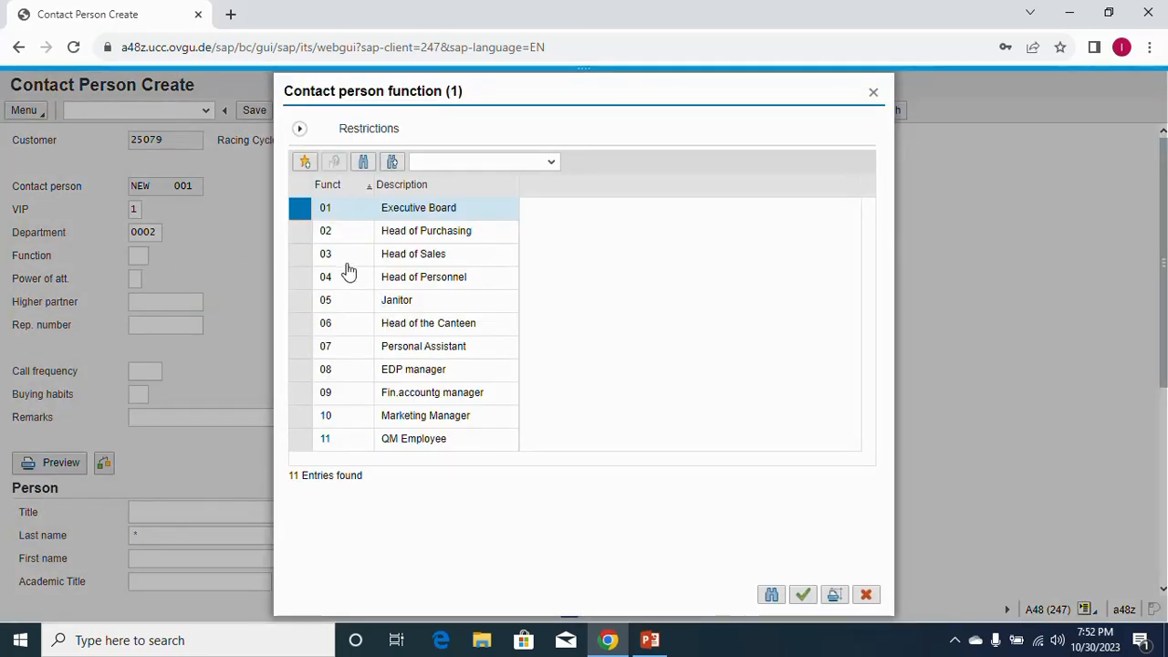
click(326, 235)
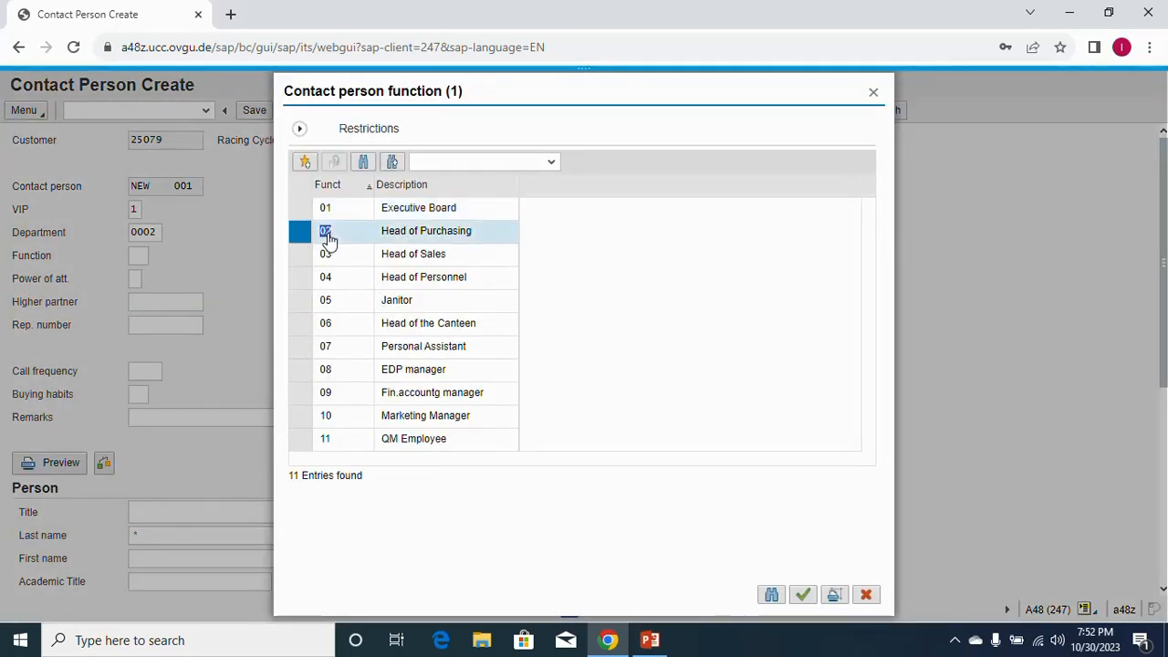
double_click(328, 239)
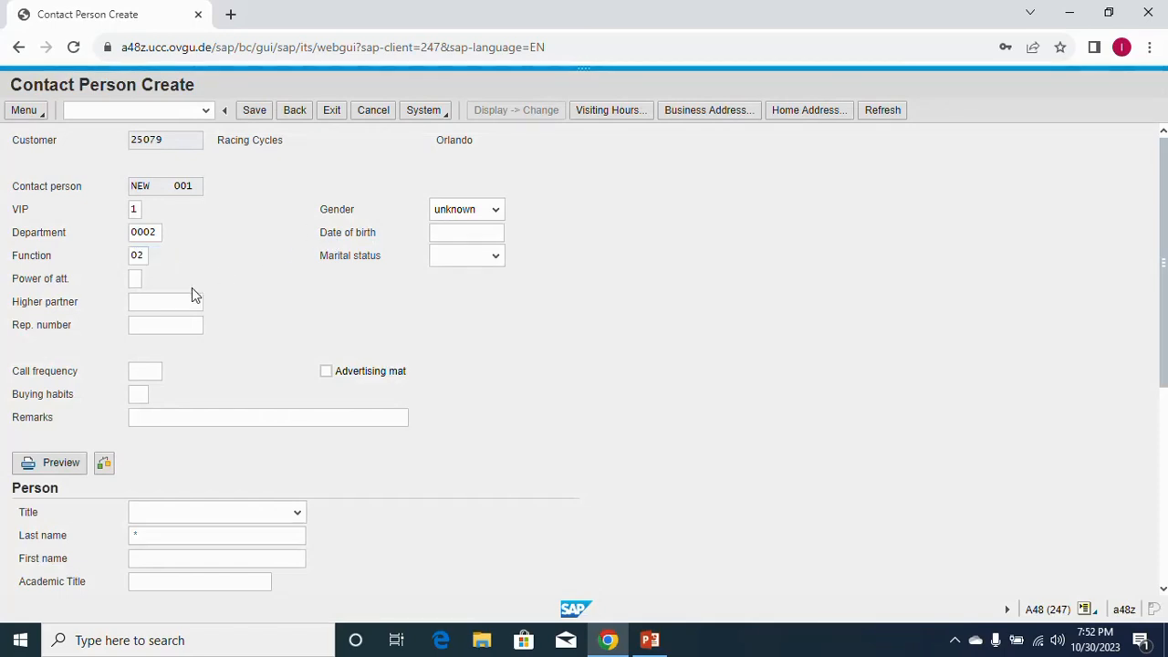
click(145, 260)
click(136, 372)
click(172, 376)
click(340, 235)
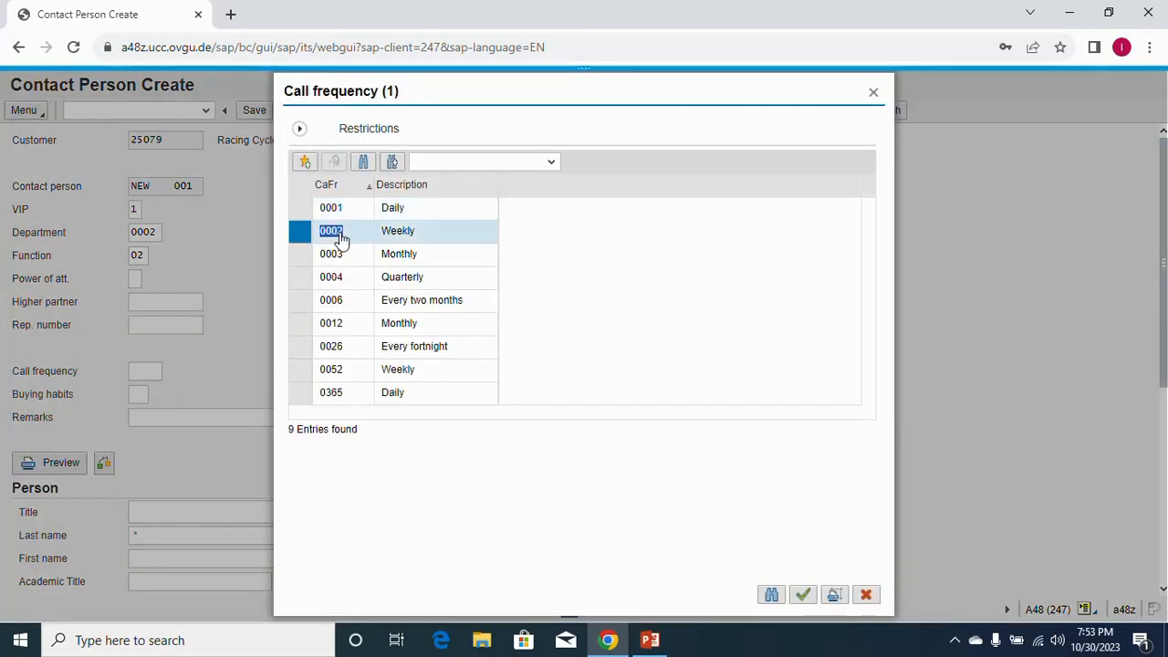
double_click(339, 235)
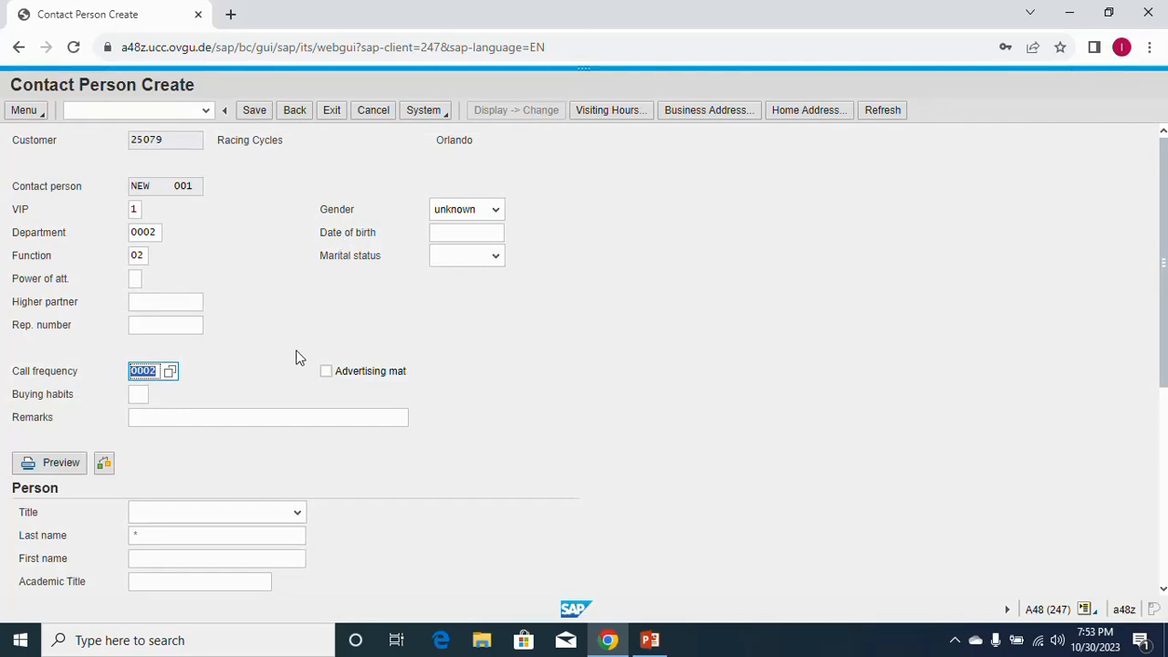
click(213, 515)
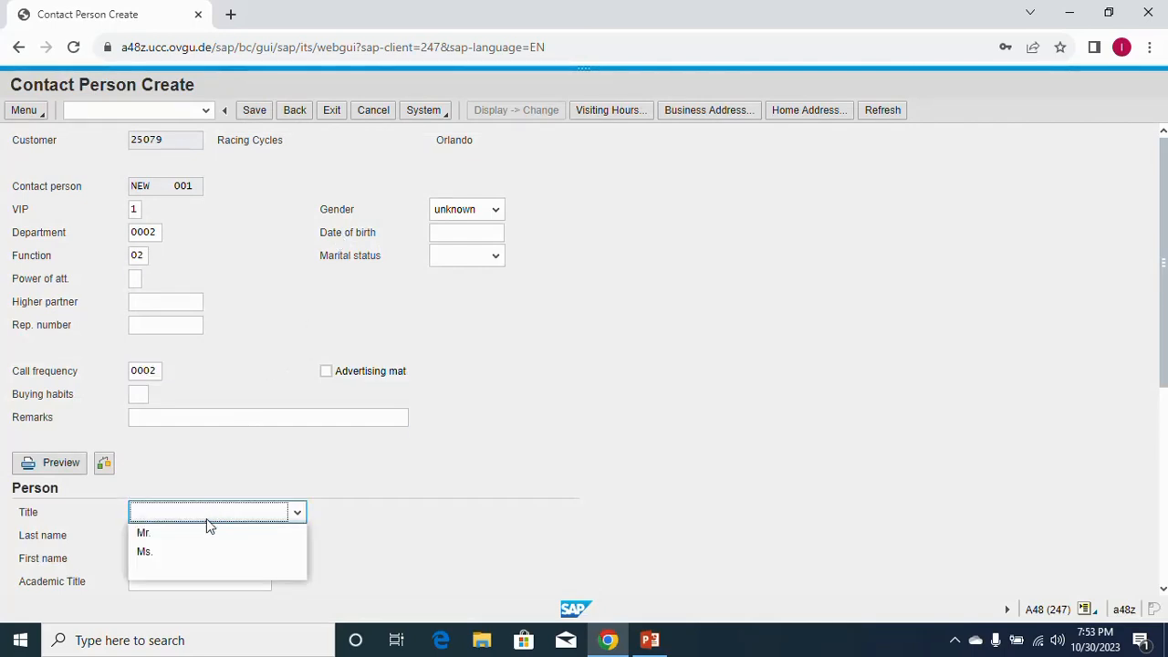
Set the contact's title to Mr., correcting an accidental Ms. choice.
click(165, 552)
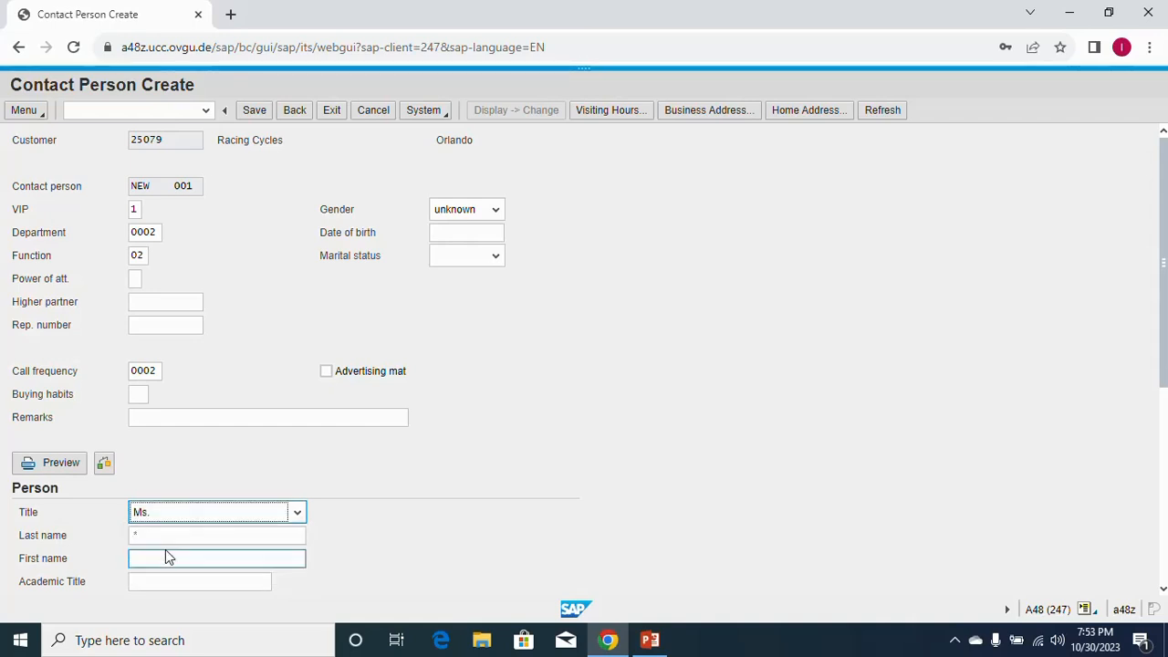
click(171, 535)
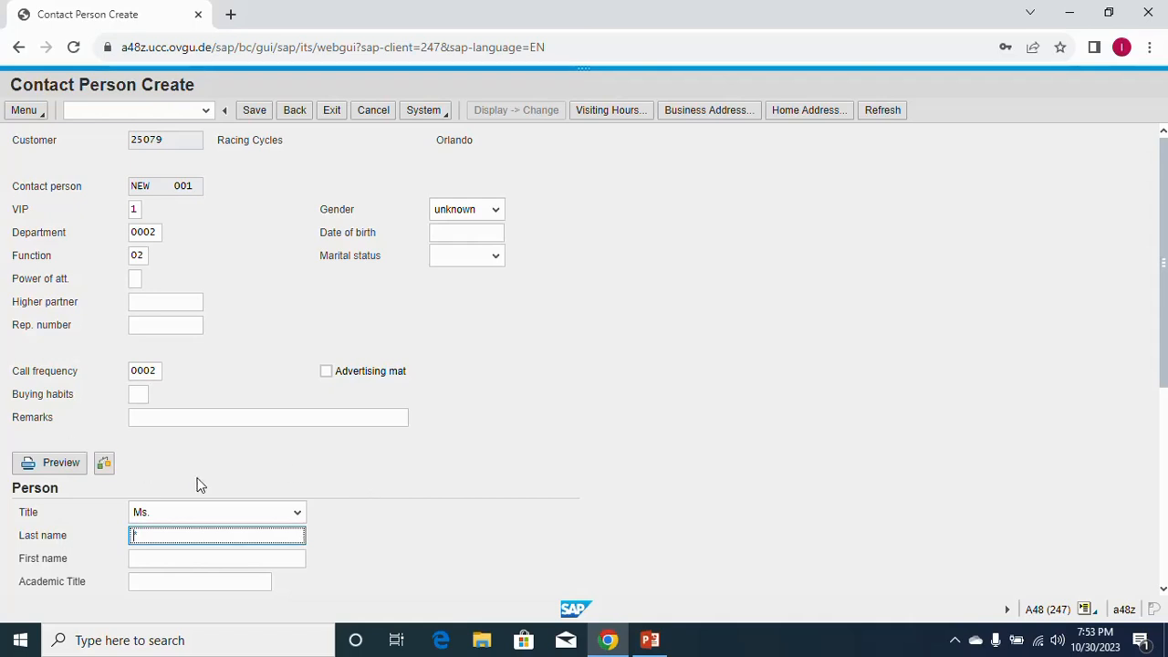
click(195, 515)
click(173, 533)
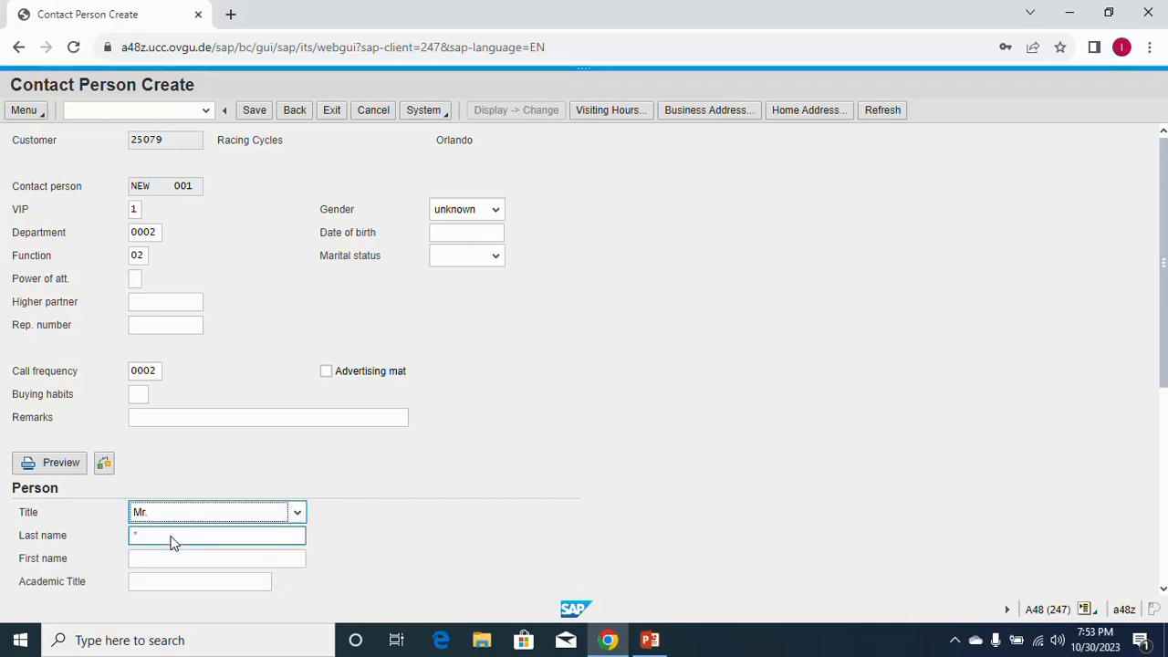
click(173, 537)
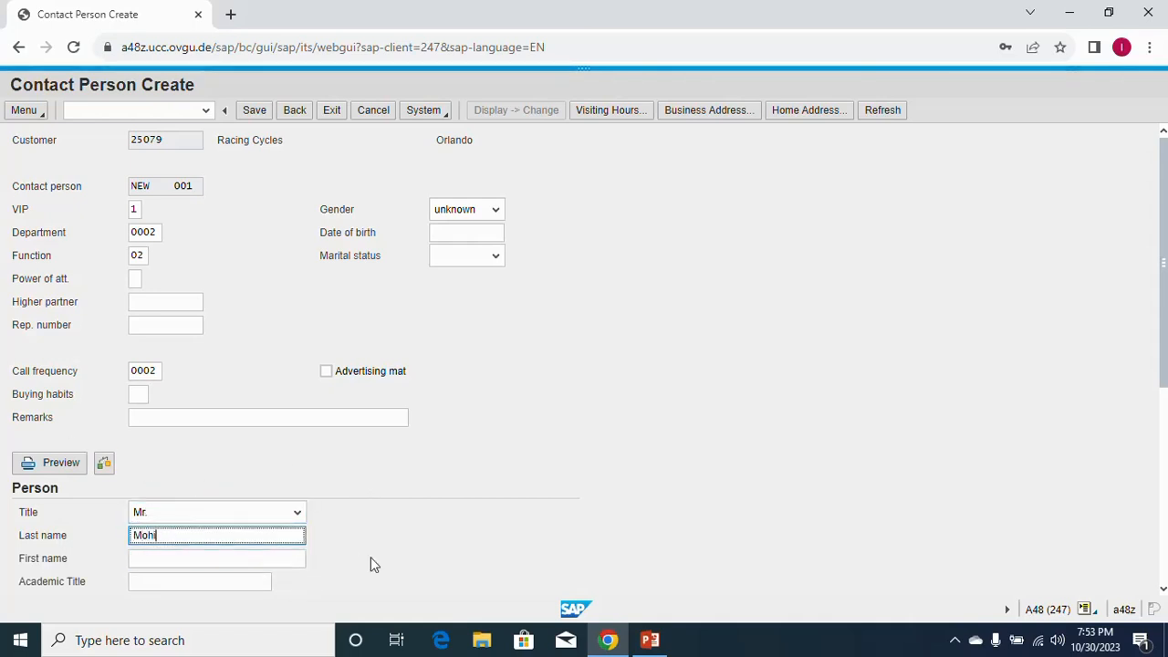
Fill in the contact's last name and first name in the Person section.
click(156, 561)
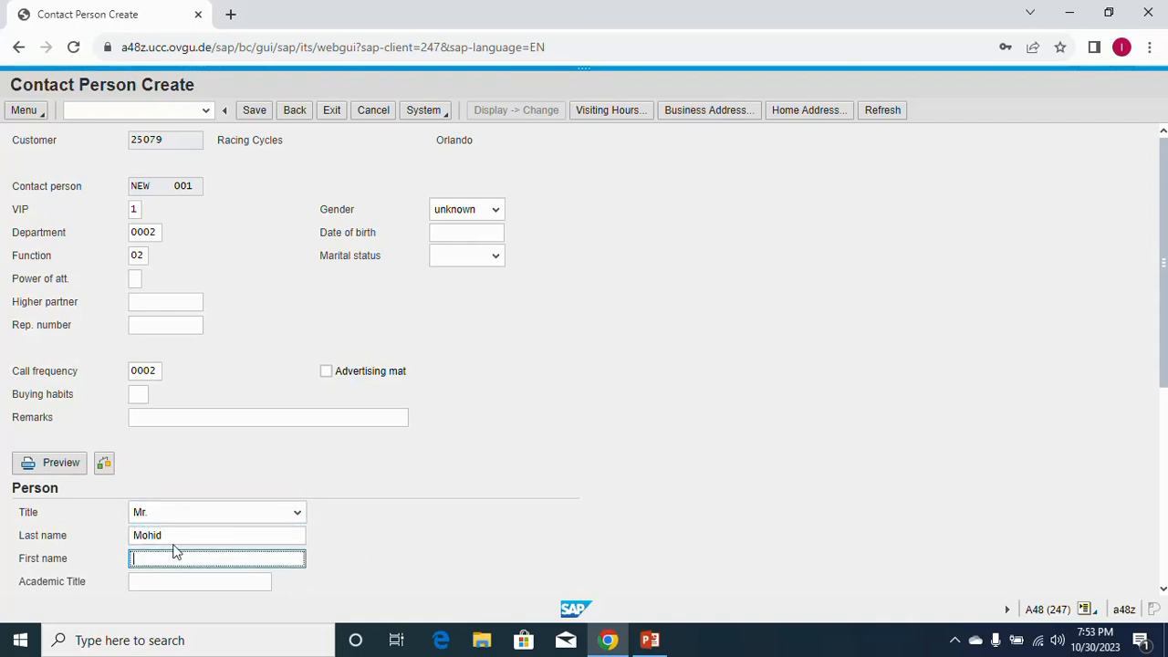
drag(174, 541, 88, 540)
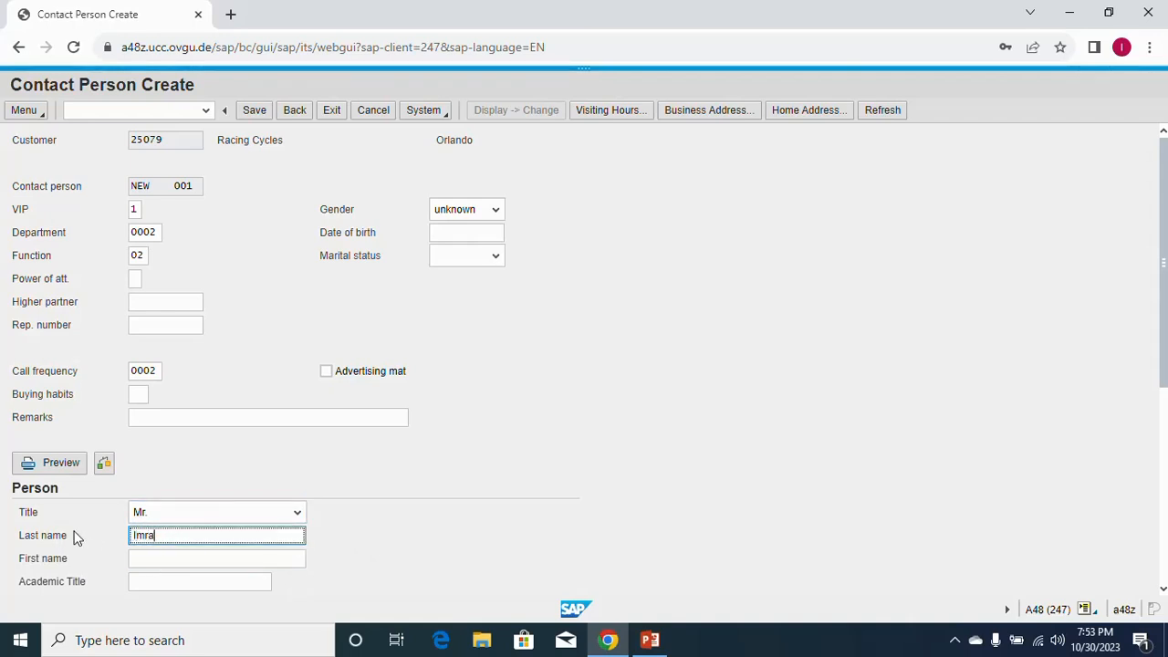
click(142, 555)
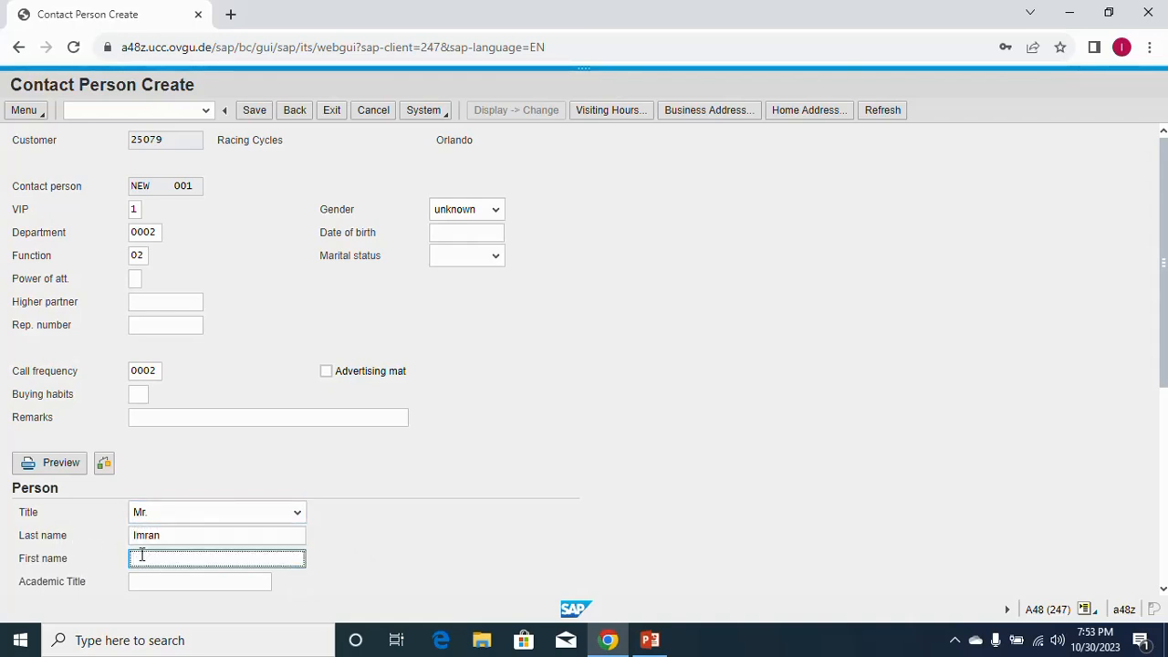
click(423, 542)
scroll(436, 534, down, 1)
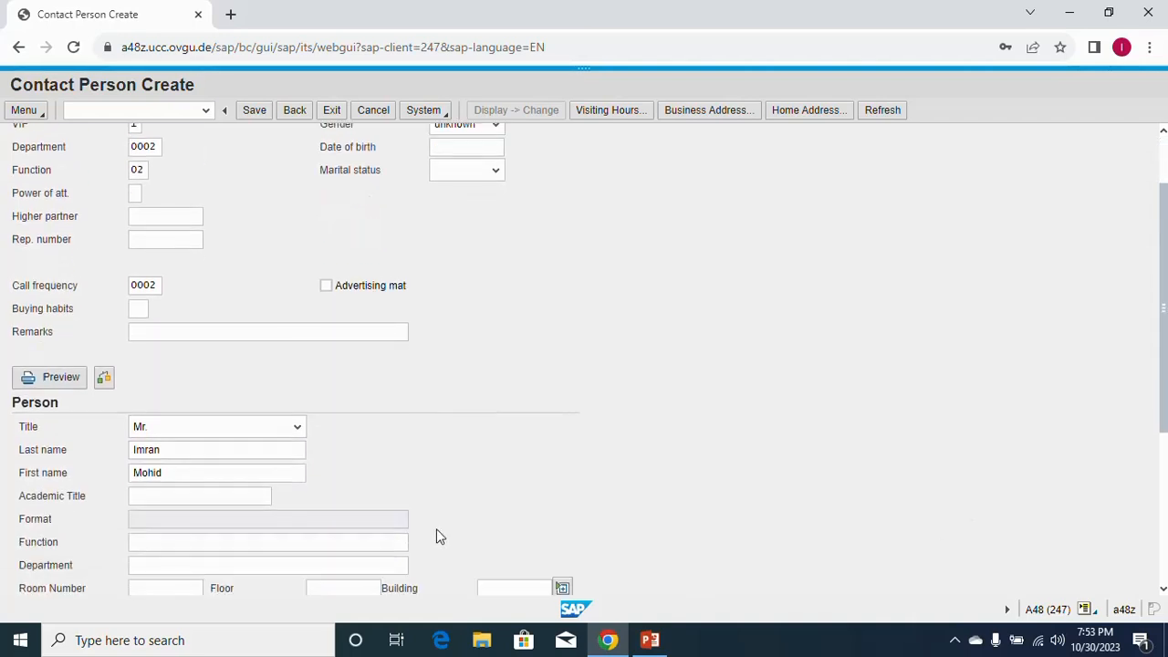
scroll(437, 534, down, 2)
scroll(192, 379, down, 1)
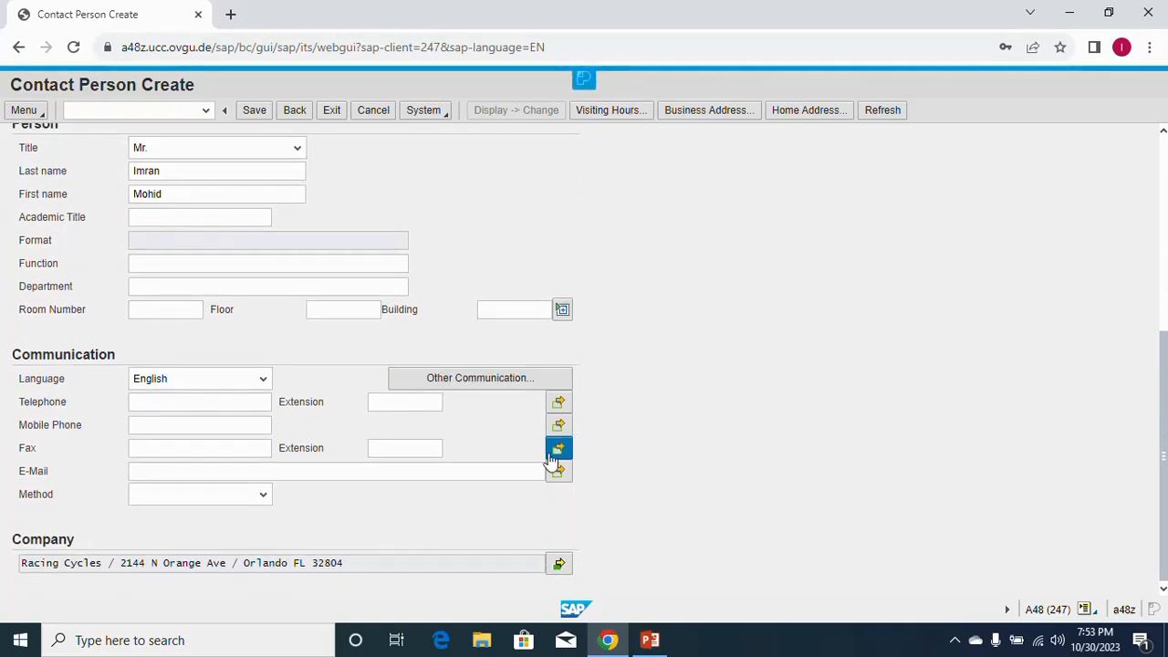
scroll(551, 461, up, 2)
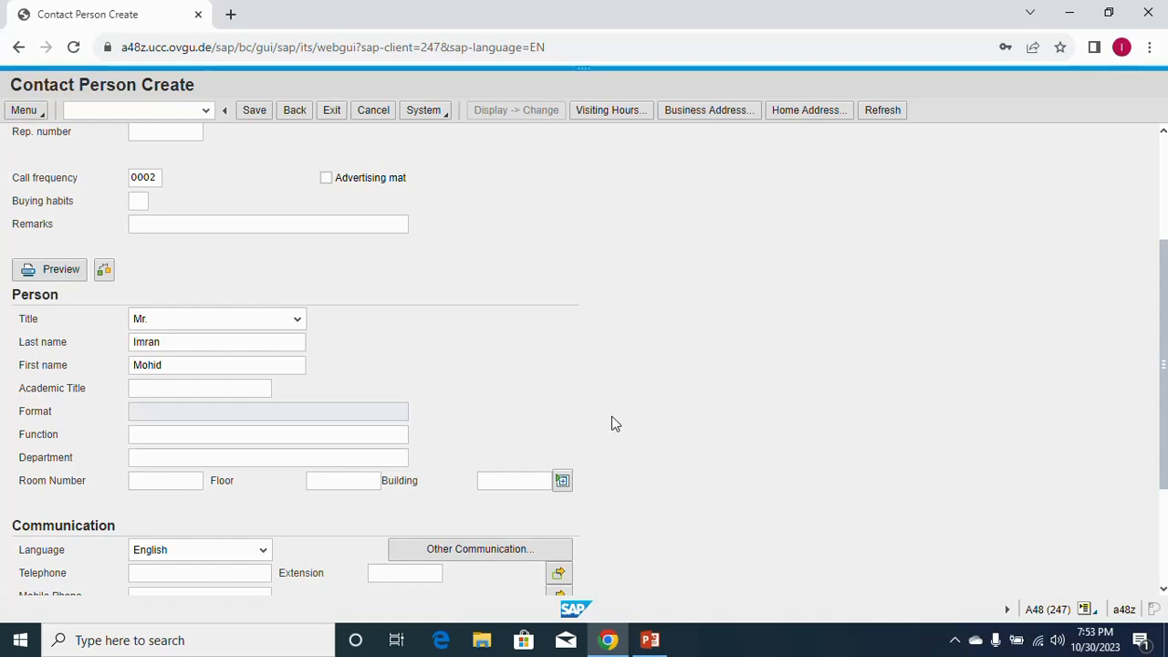
Save the new contact person and confirm the creation message in the status bar.
click(257, 113)
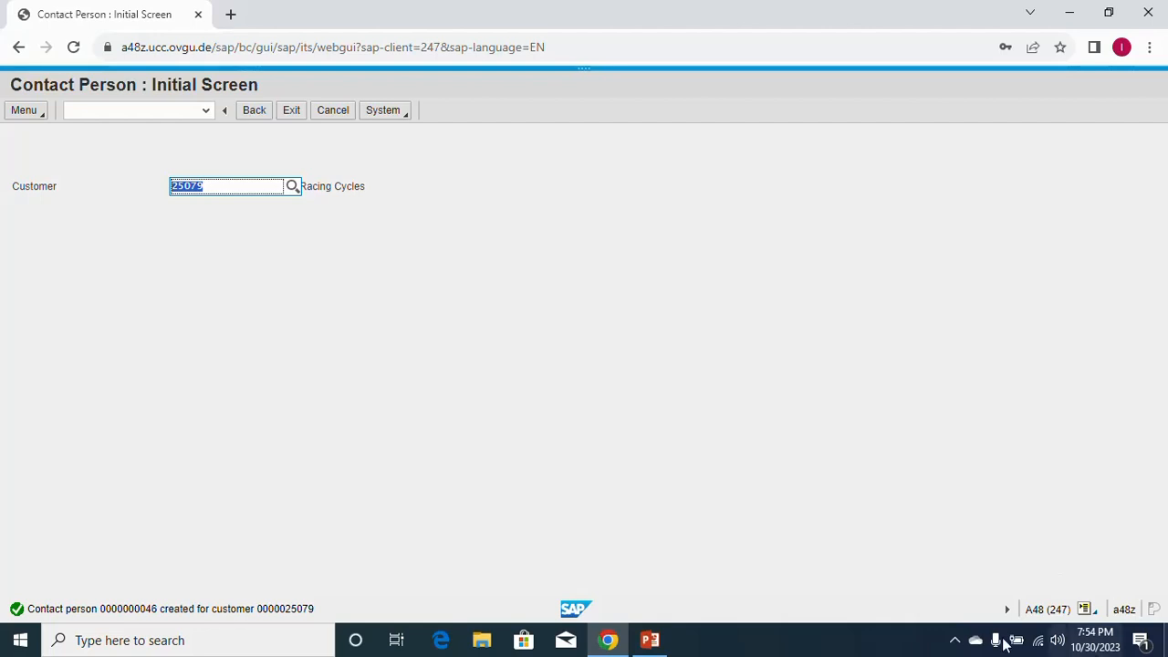
click(956, 641)
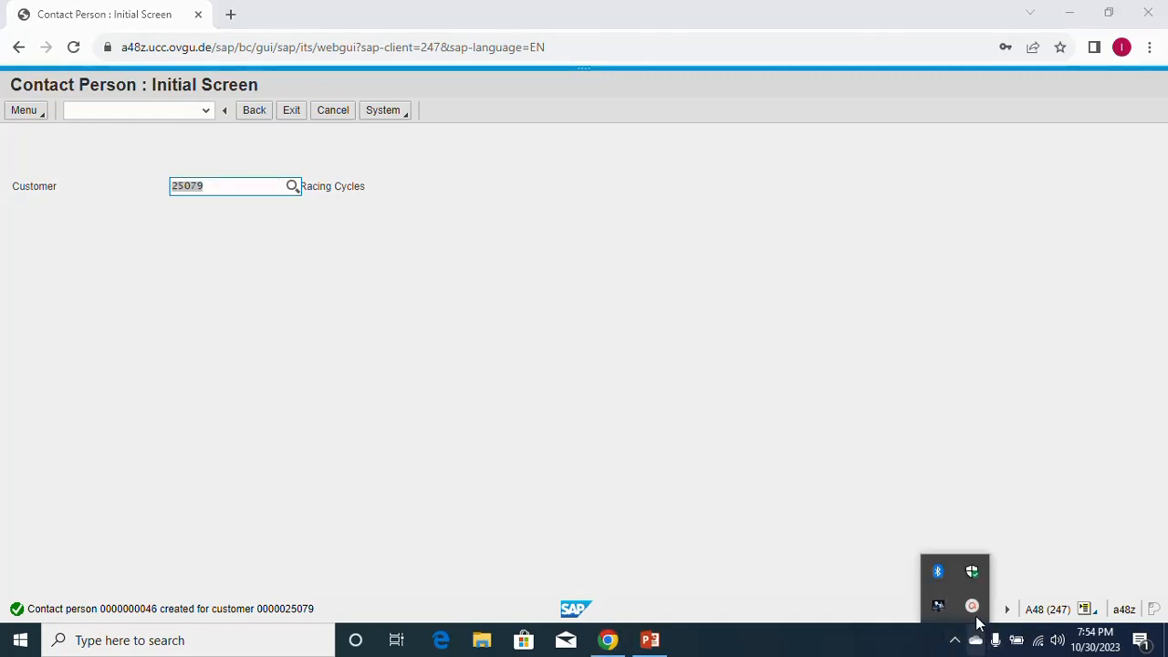